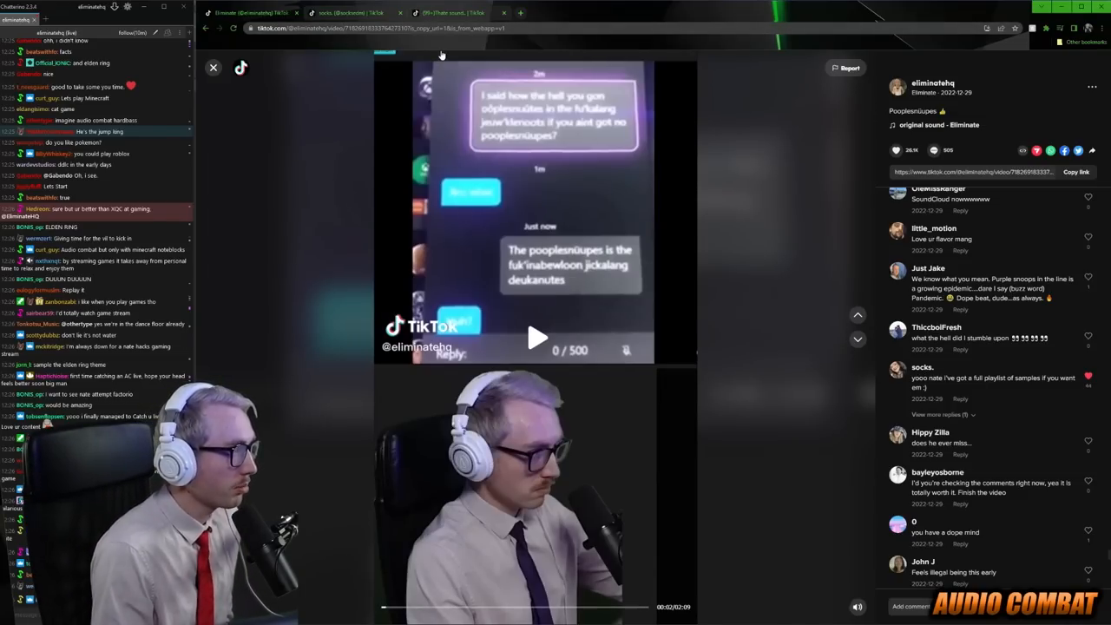
Play the CNC machine sound video in the other TikTok tab
{"action": "left_click", "coordinate": [365, 12]}
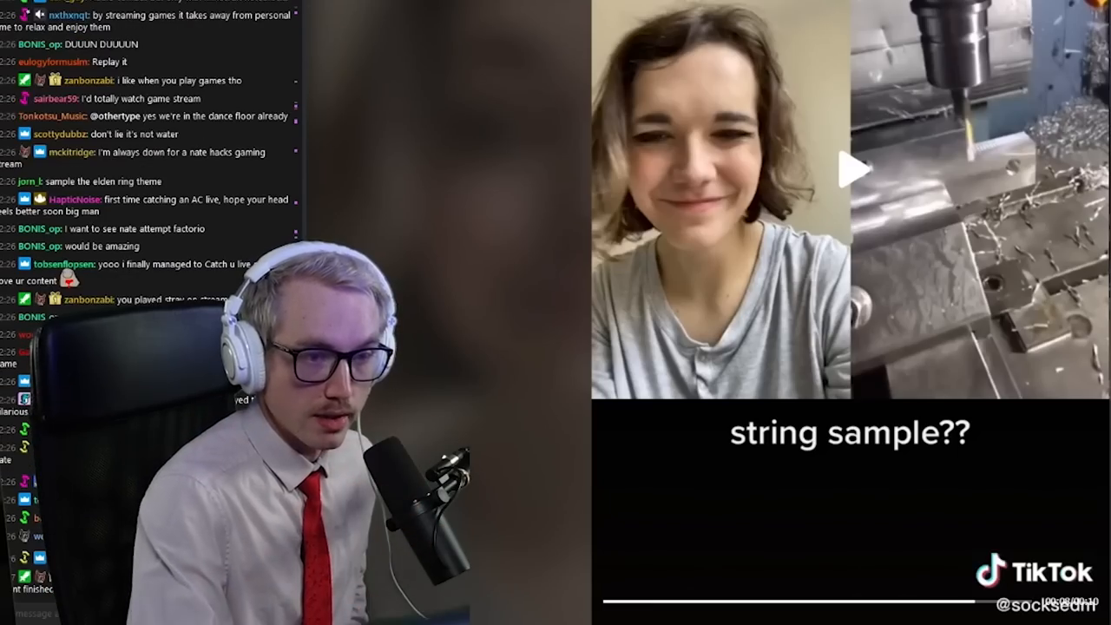
{"action": "mouse_move", "coordinate": [630, 217]}
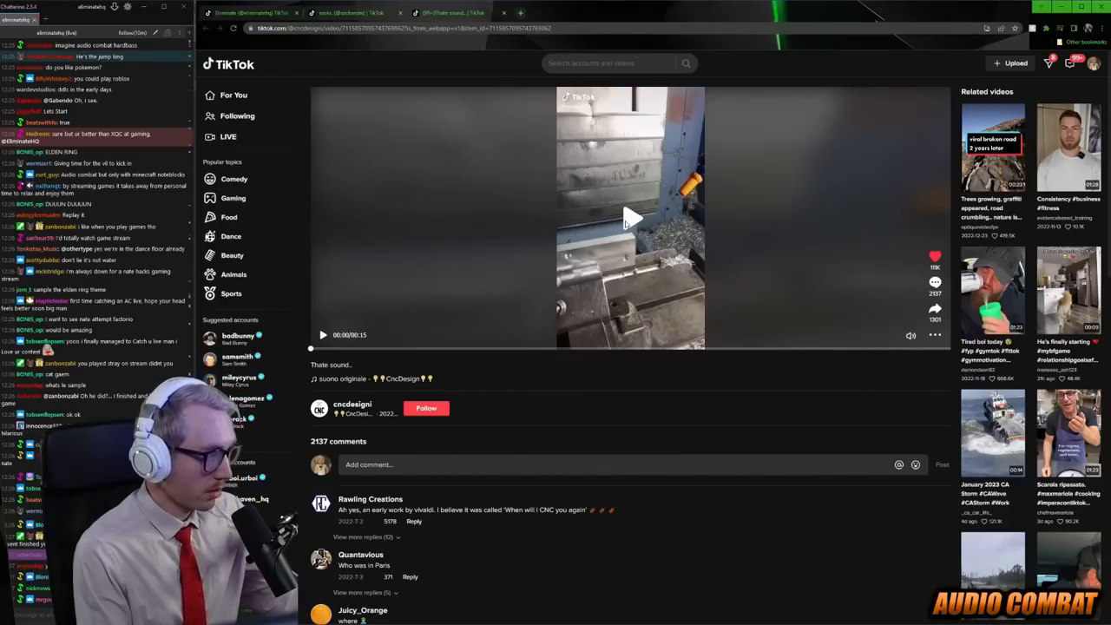
{"action": "left_click", "coordinate": [632, 219]}
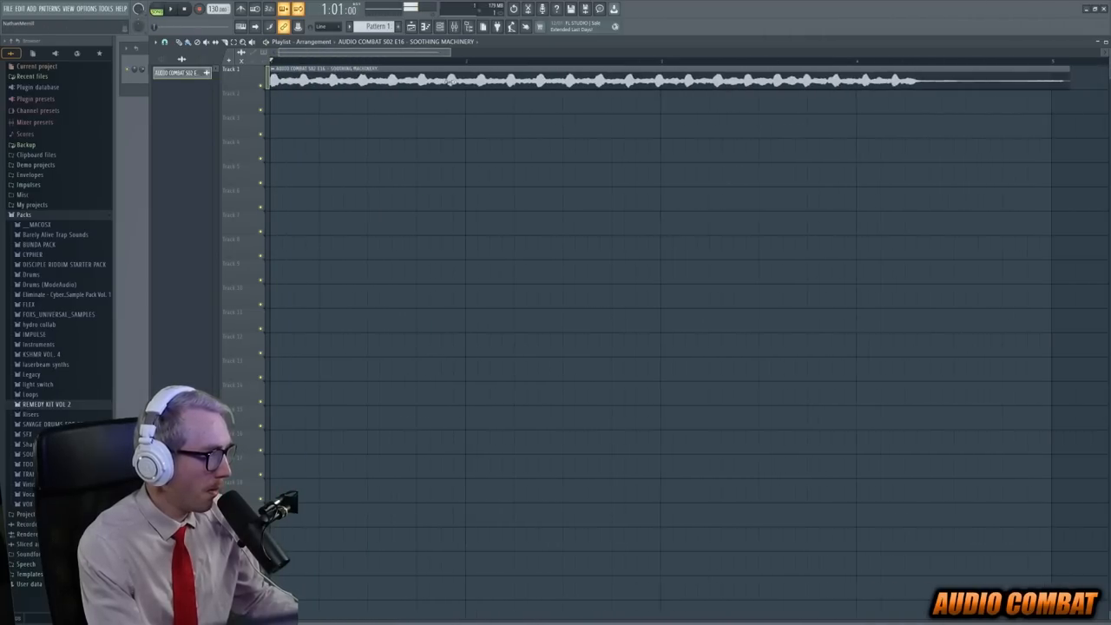
Play the machinery recording and jump playback back to an earlier point
{"action": "key", "text": "space"}
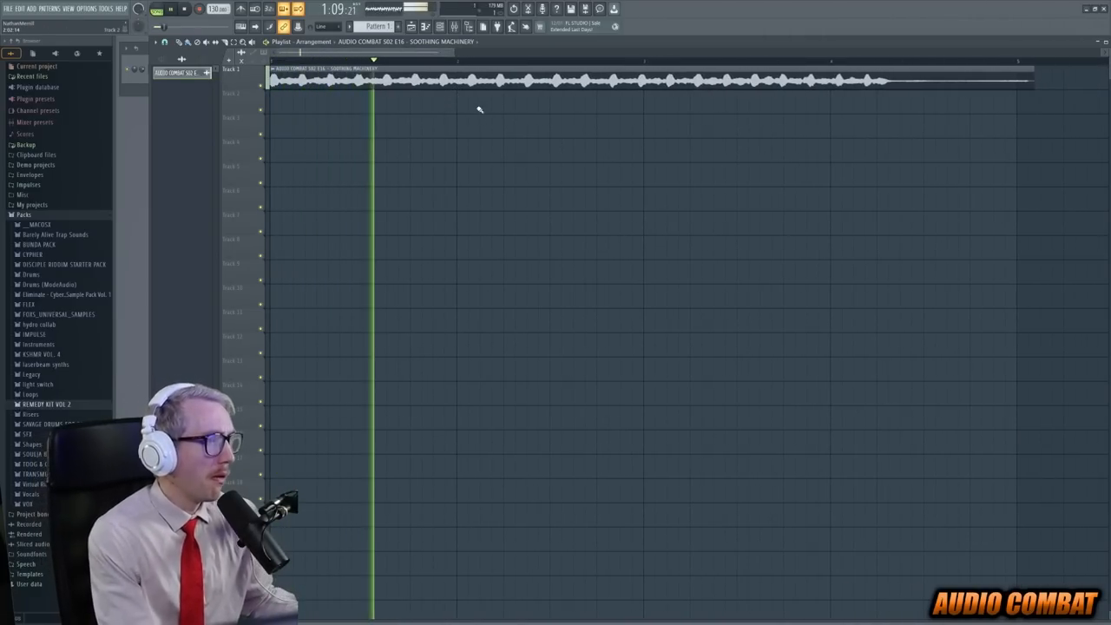
{"action": "left_click", "coordinate": [343, 60]}
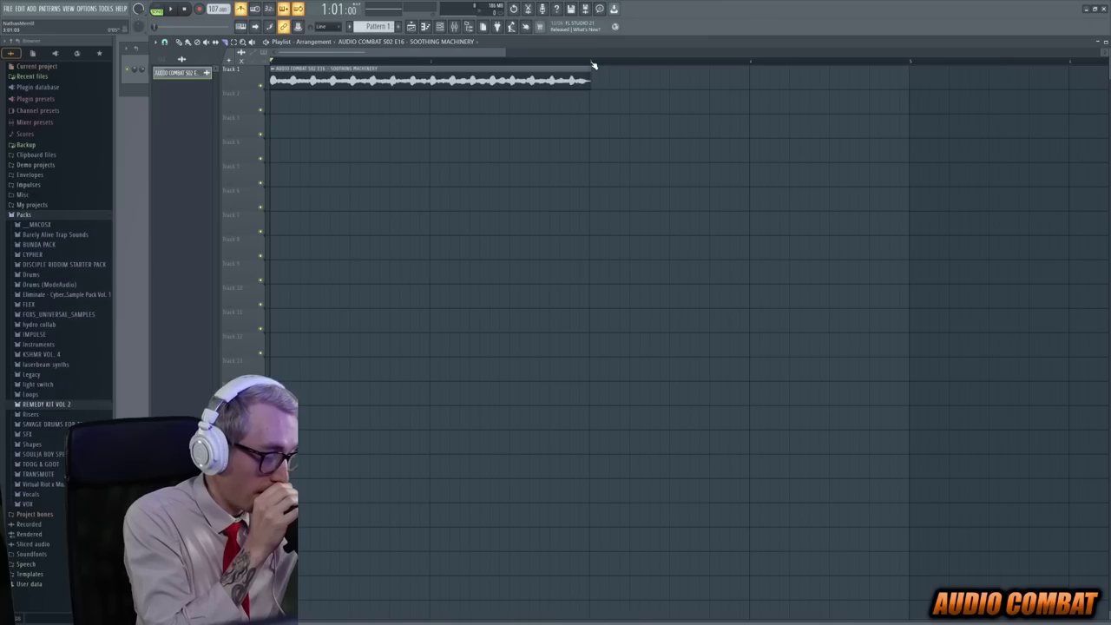
Duplicate the machinery clip with Ctrl+B to loop it along the track, then stop playback
{"action": "left_click", "coordinate": [409, 29]}
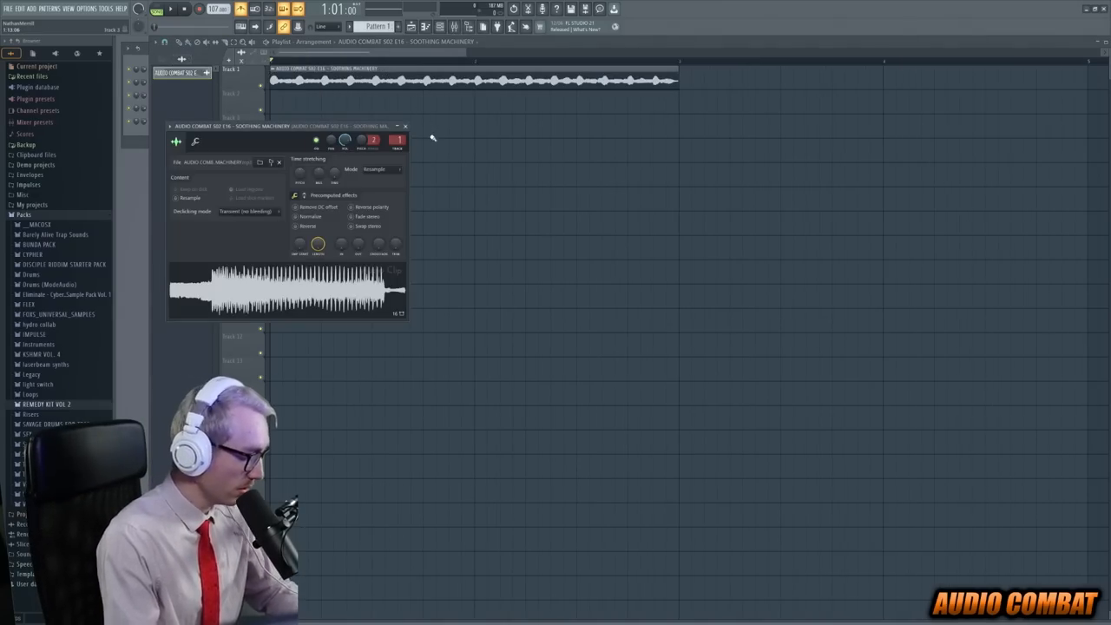
{"action": "key", "text": "ctrl+b"}
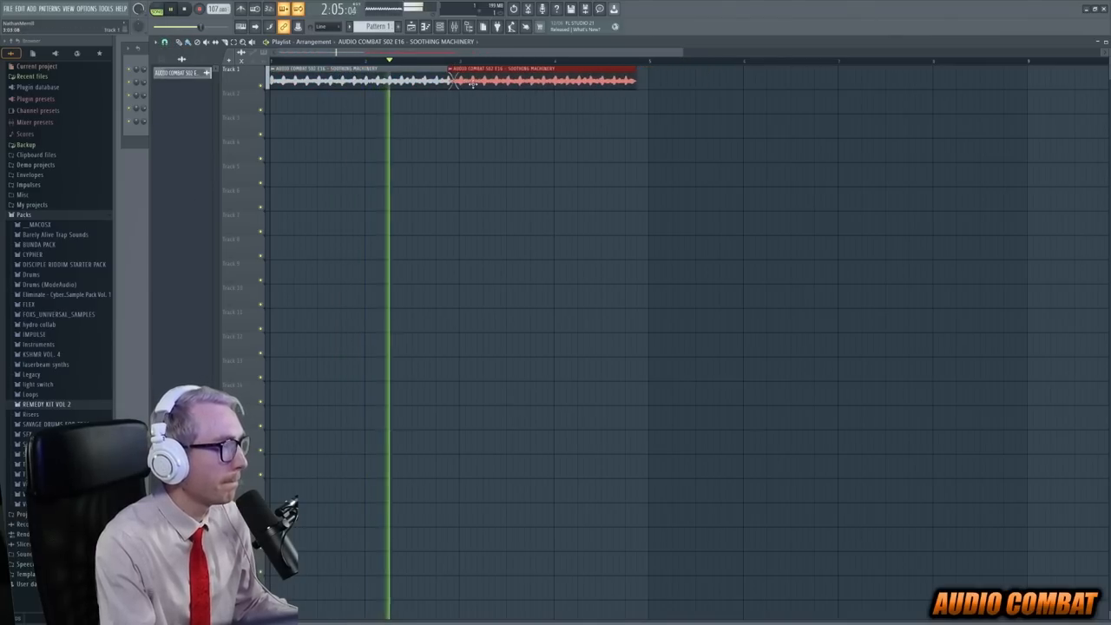
{"action": "left_click", "coordinate": [378, 99]}
{"action": "key", "text": "ctrl+b"}
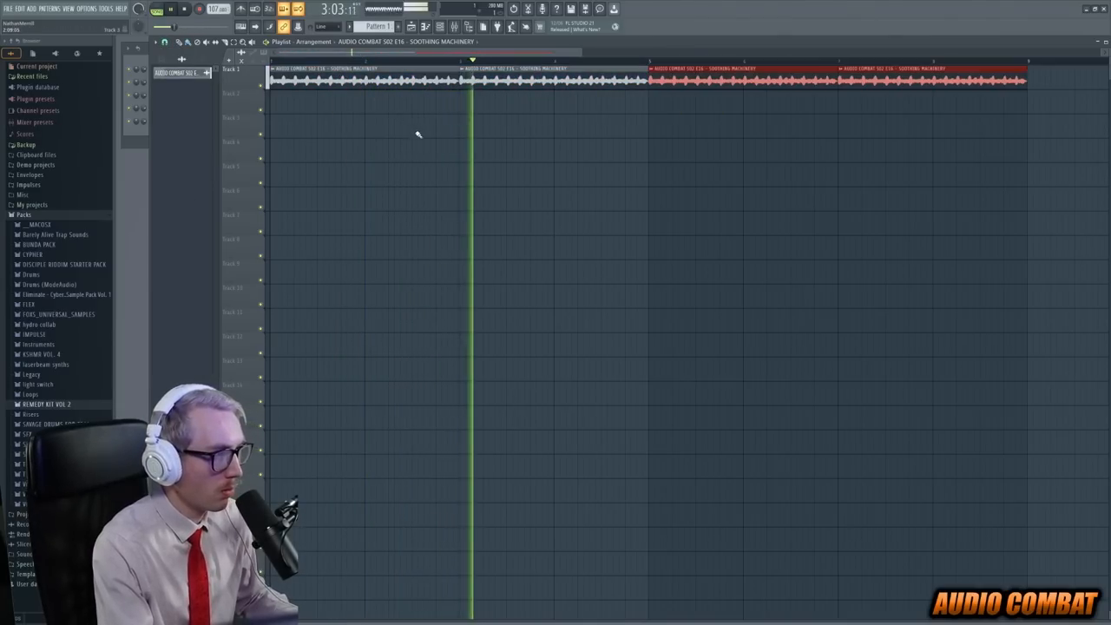
{"action": "key", "text": "space"}
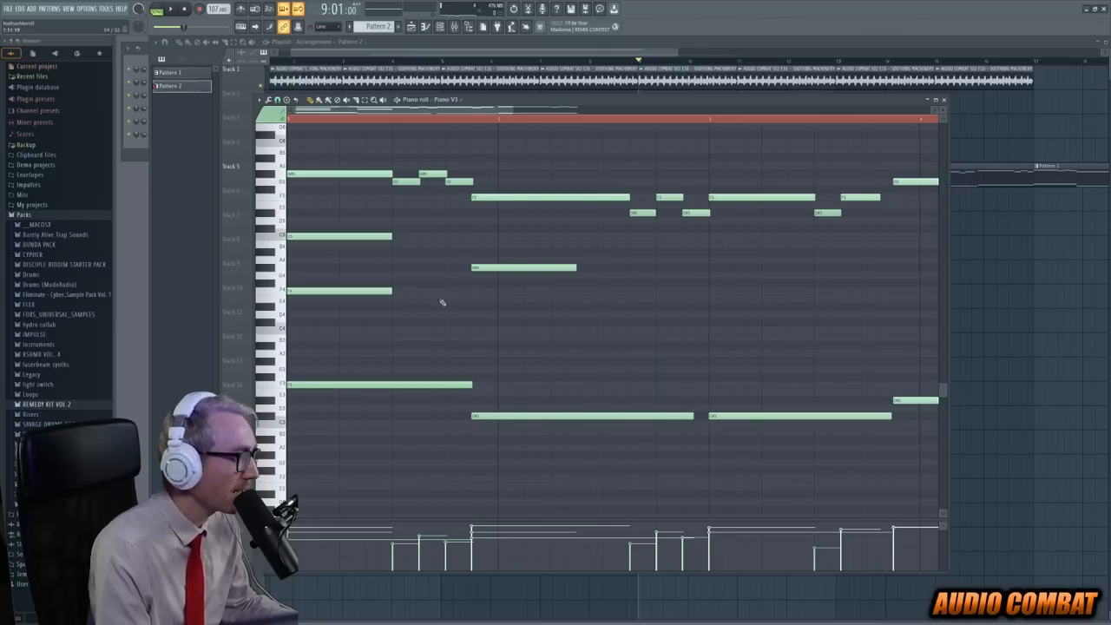
{"action": "scroll", "coordinate": [448, 301], "scroll_direction": "down", "scroll_amount": 3}
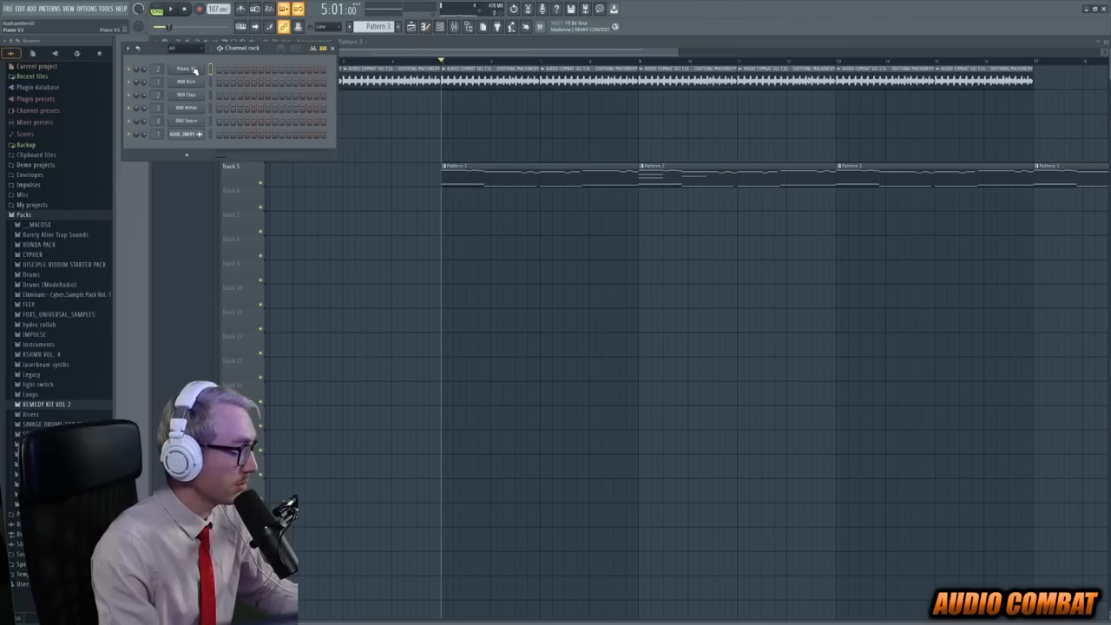
Bring up the piano chord pattern's notes and play back to hear the chords
{"action": "left_click", "coordinate": [178, 49]}
{"action": "key", "text": "space"}
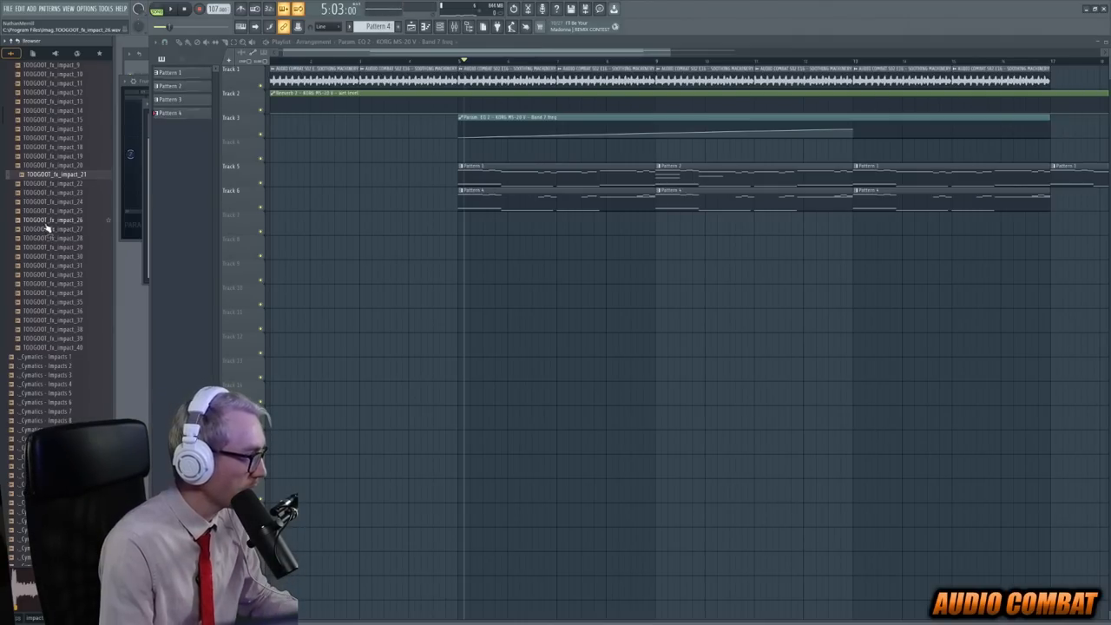
{"action": "scroll", "coordinate": [48, 228], "scroll_direction": "down", "scroll_amount": 5}
{"action": "scroll", "coordinate": [60, 234], "scroll_direction": "down", "scroll_amount": 5}
{"action": "scroll", "coordinate": [69, 239], "scroll_direction": "down", "scroll_amount": 5}
{"action": "scroll", "coordinate": [71, 240], "scroll_direction": "down", "scroll_amount": 5}
{"action": "scroll", "coordinate": [74, 235], "scroll_direction": "down", "scroll_amount": 5}
{"action": "scroll", "coordinate": [79, 233], "scroll_direction": "down", "scroll_amount": 3}
Preview an impact sample from the Browser pack
{"action": "left_click", "coordinate": [82, 231]}
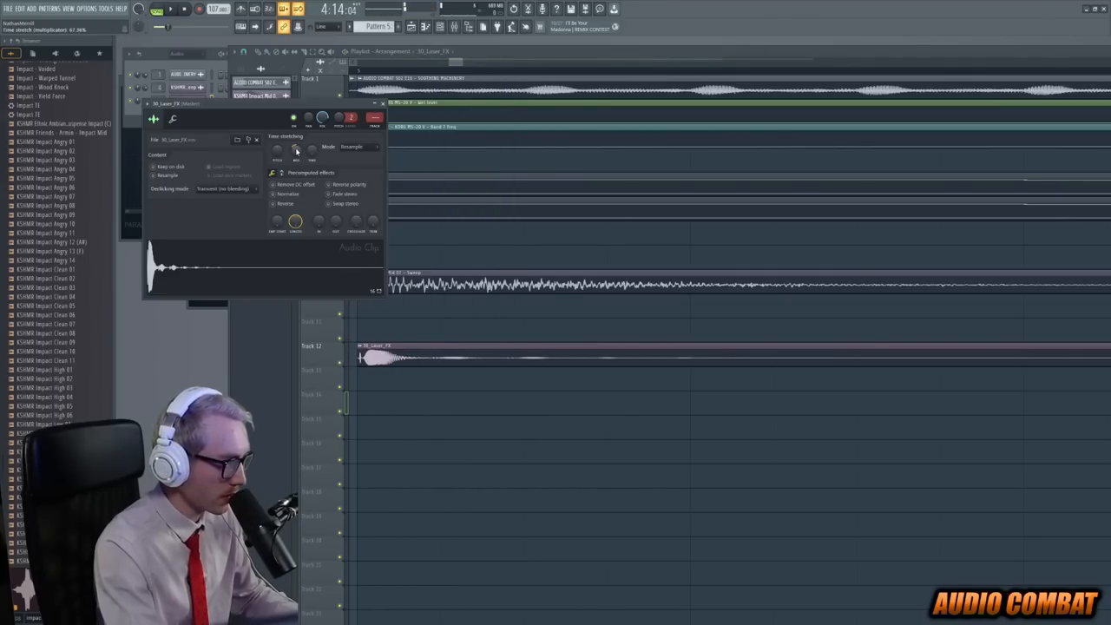
Return to the arrangement from the laser clip settings and change the grid snap resolution
{"action": "left_click", "coordinate": [448, 330]}
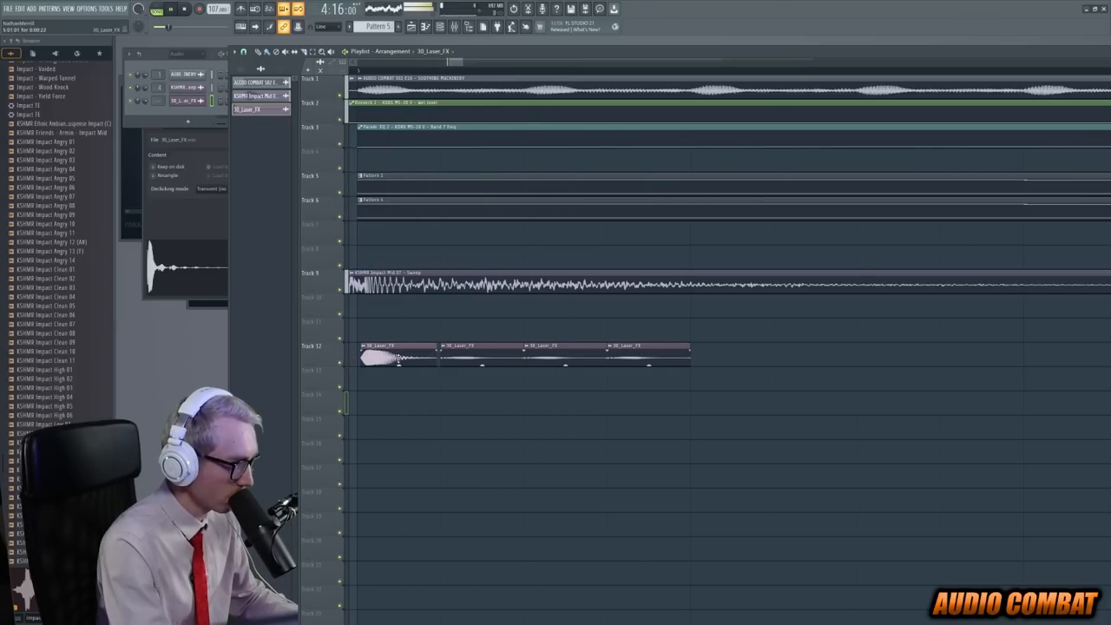
{"action": "left_click", "coordinate": [245, 53]}
{"action": "left_click", "coordinate": [256, 78]}
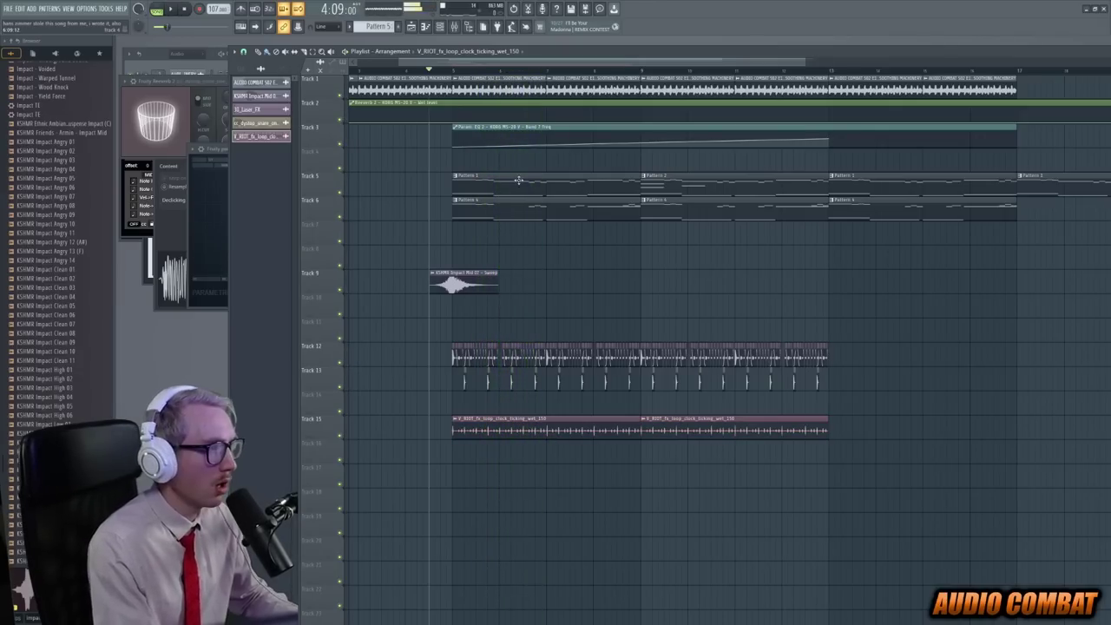
Open a pattern's notes and replace its channel instrument with the KORG MS-20 synth
{"action": "double_click", "coordinate": [519, 181]}
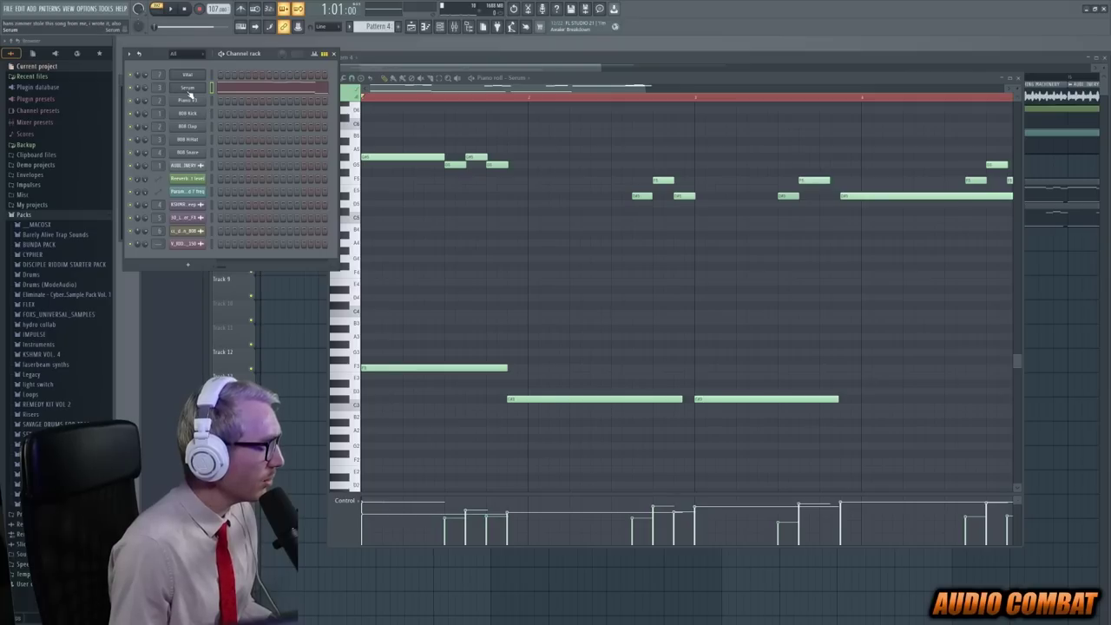
{"action": "right_click", "coordinate": [188, 92]}
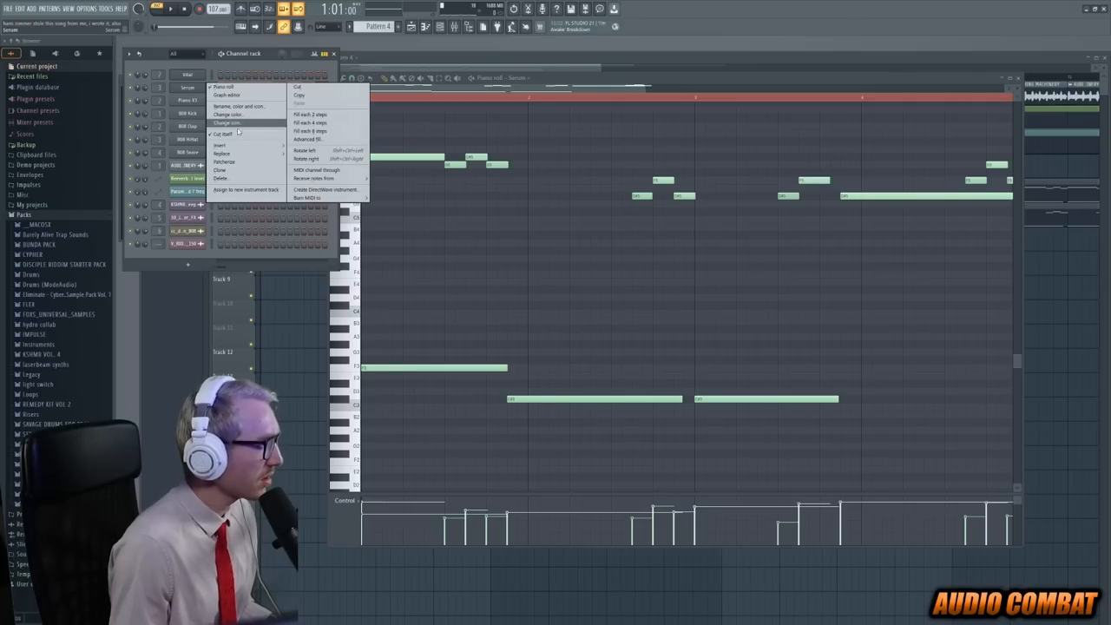
{"action": "mouse_move", "coordinate": [222, 145]}
{"action": "left_click", "coordinate": [312, 398]}
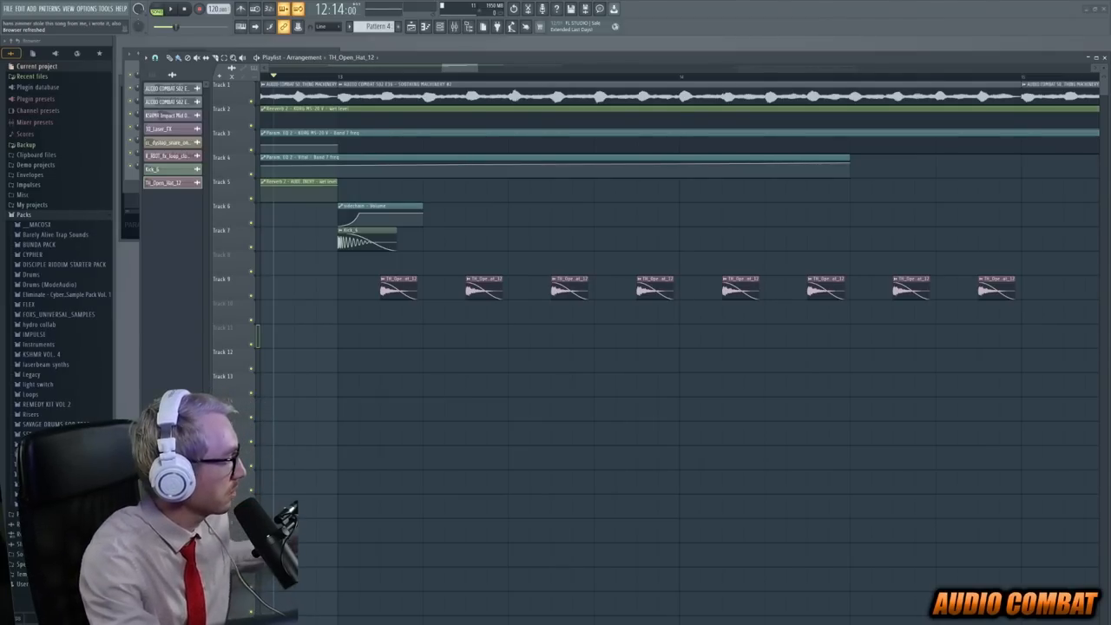
Switch the interface to the Light pear theme in Settings and close them
{"action": "key", "text": "F10"}
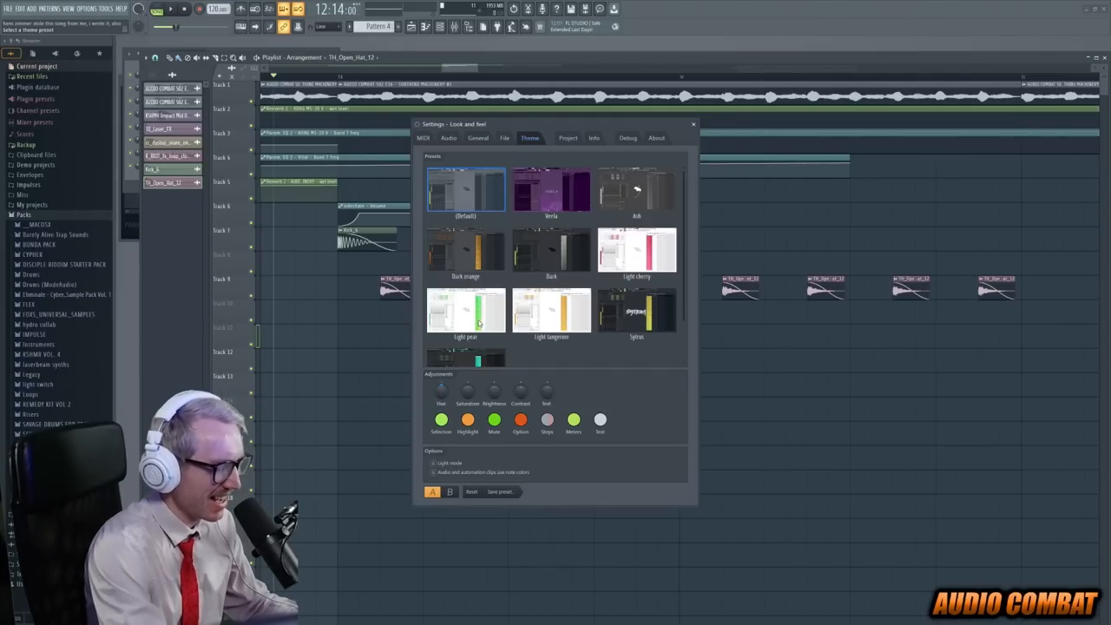
{"action": "left_click", "coordinate": [479, 321]}
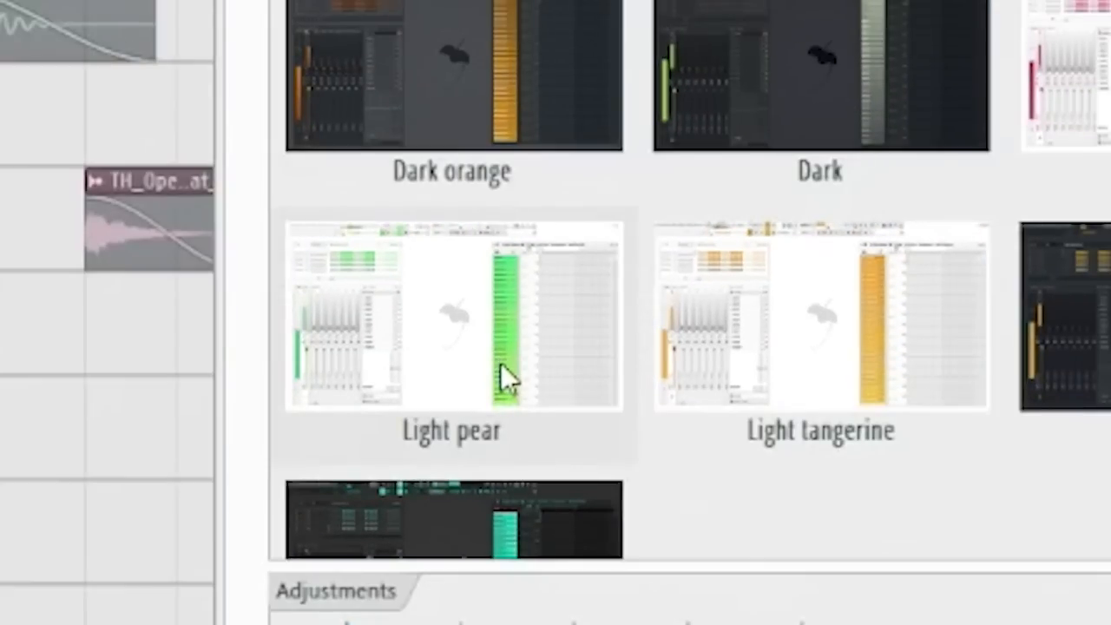
{"action": "key", "text": "Escape"}
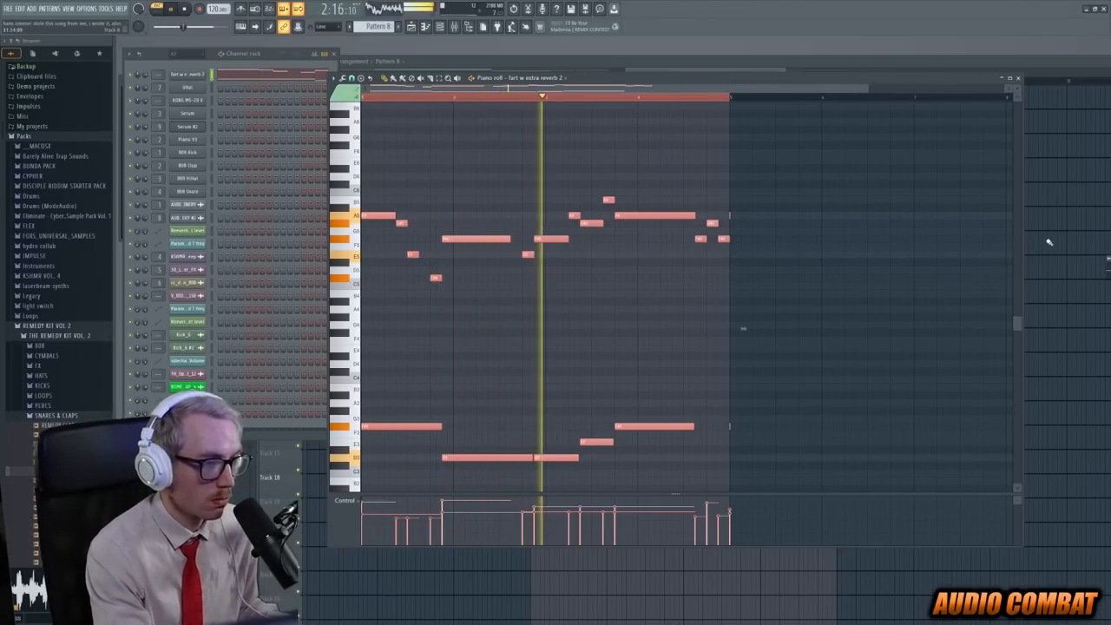
Close the piano roll with F5 to return to the arrangement
{"action": "key", "text": "F5"}
{"action": "scroll", "coordinate": [748, 171], "scroll_direction": "up", "scroll_amount": 1}
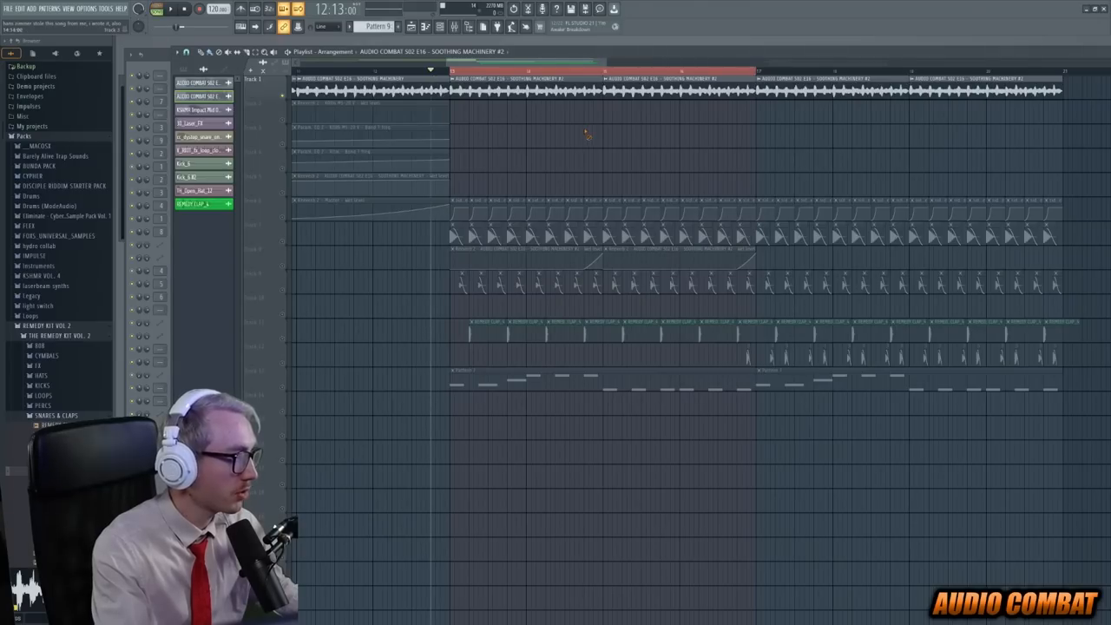
Show the pattern list, unmute Track 2, and bring Pattern 9's KORG MS-20 note into the piano roll
{"action": "key", "text": "F4"}
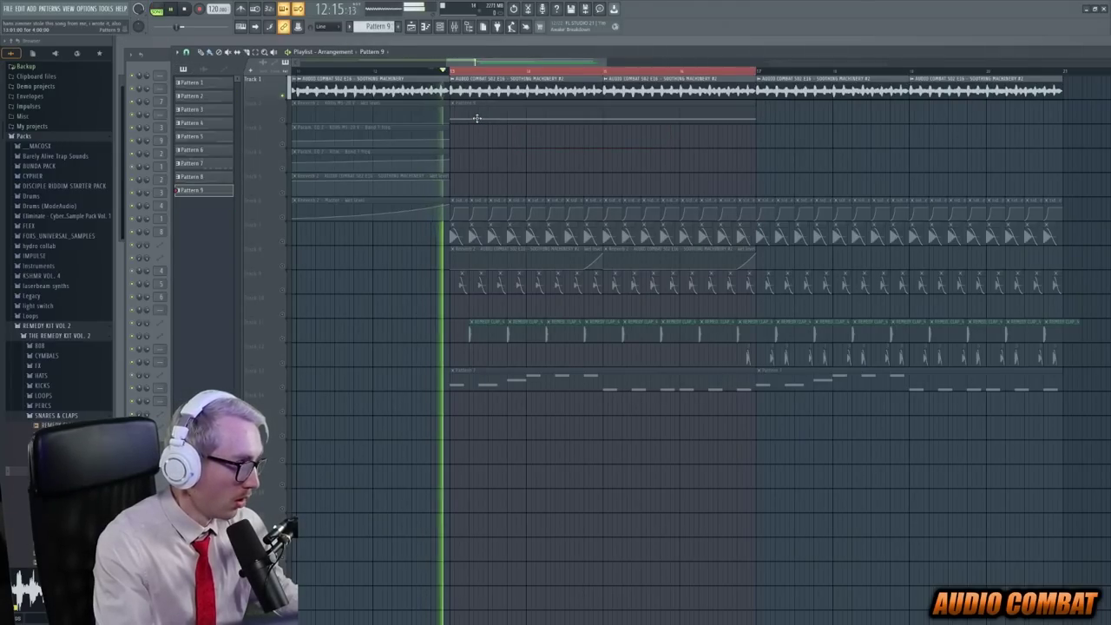
{"action": "key", "text": "space"}
{"action": "left_click", "coordinate": [288, 121]}
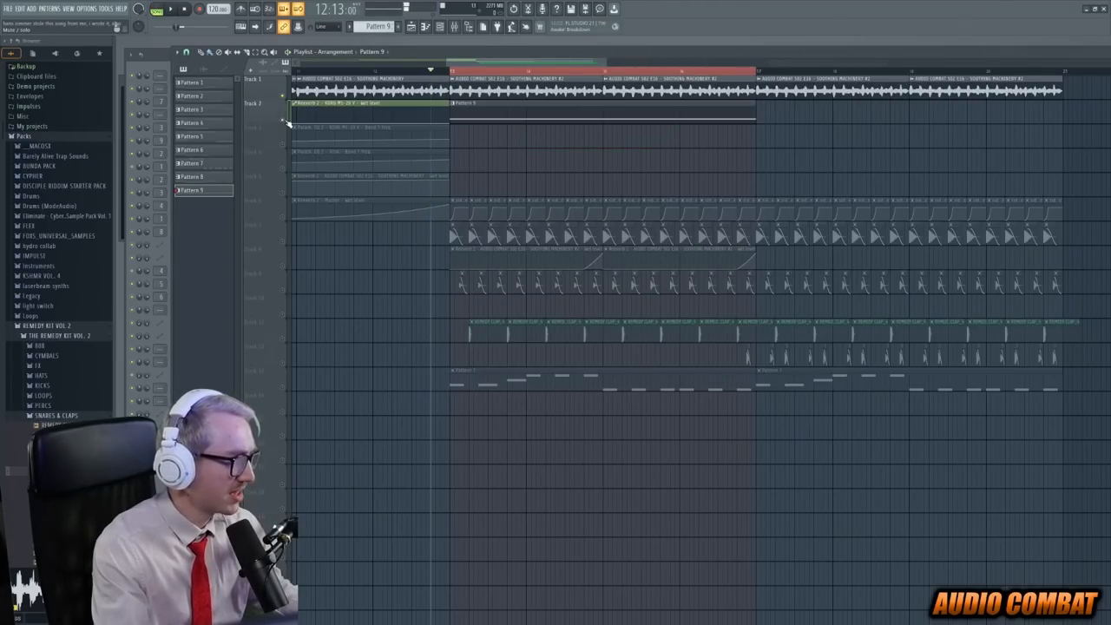
{"action": "key", "text": "space"}
{"action": "key", "text": "F7"}
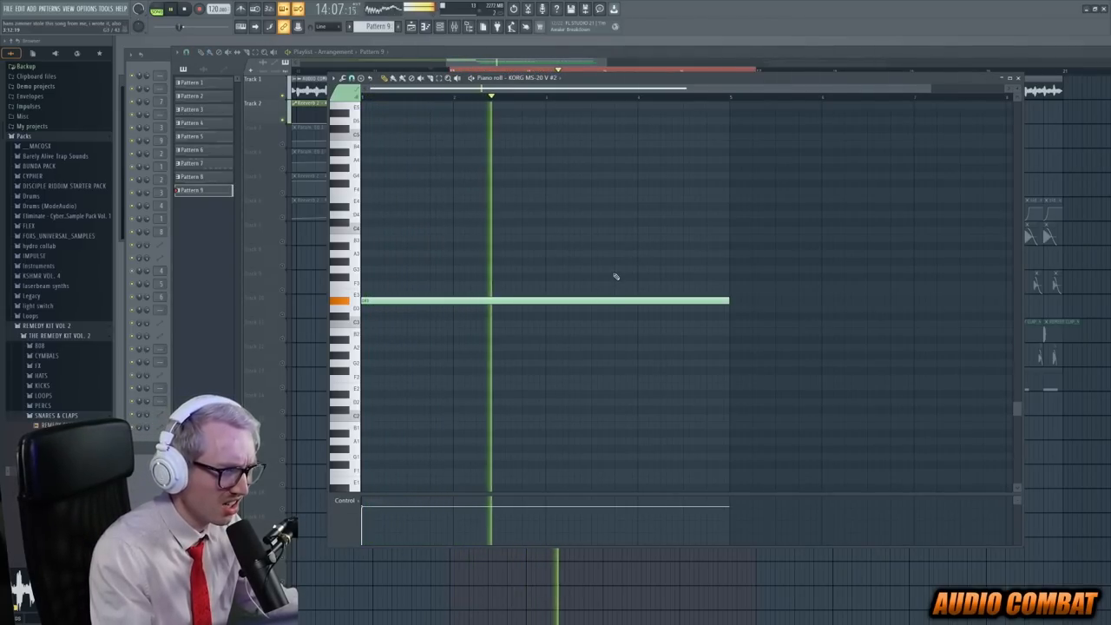
{"action": "key", "text": "space"}
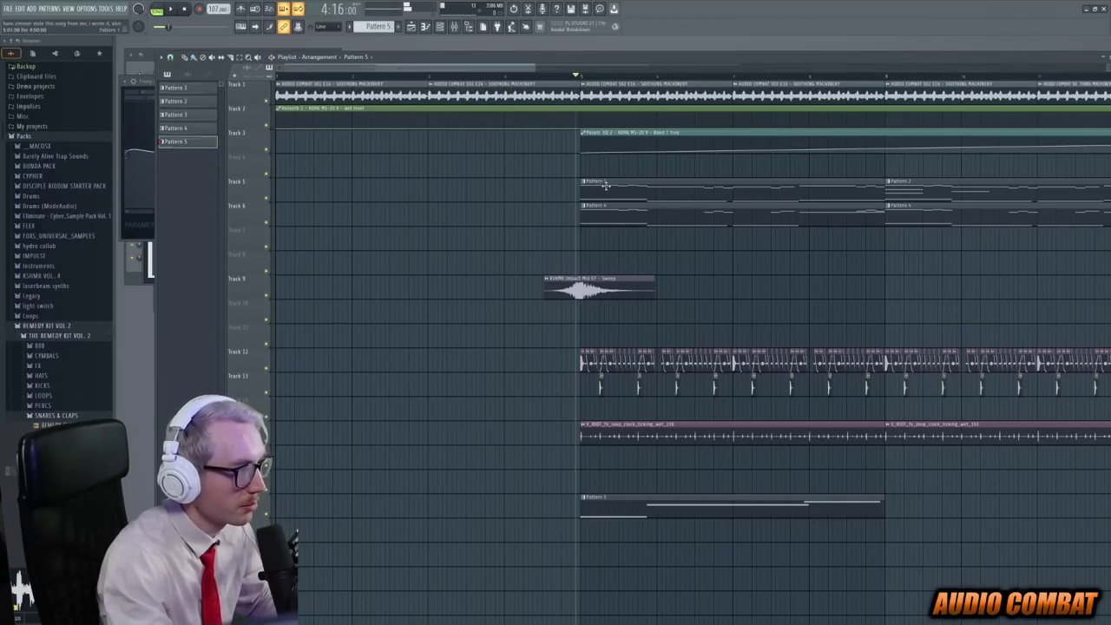
Delete the short D#5 notes from Pattern 1's Piano V3 melody while auditioning it
{"action": "double_click", "coordinate": [605, 185]}
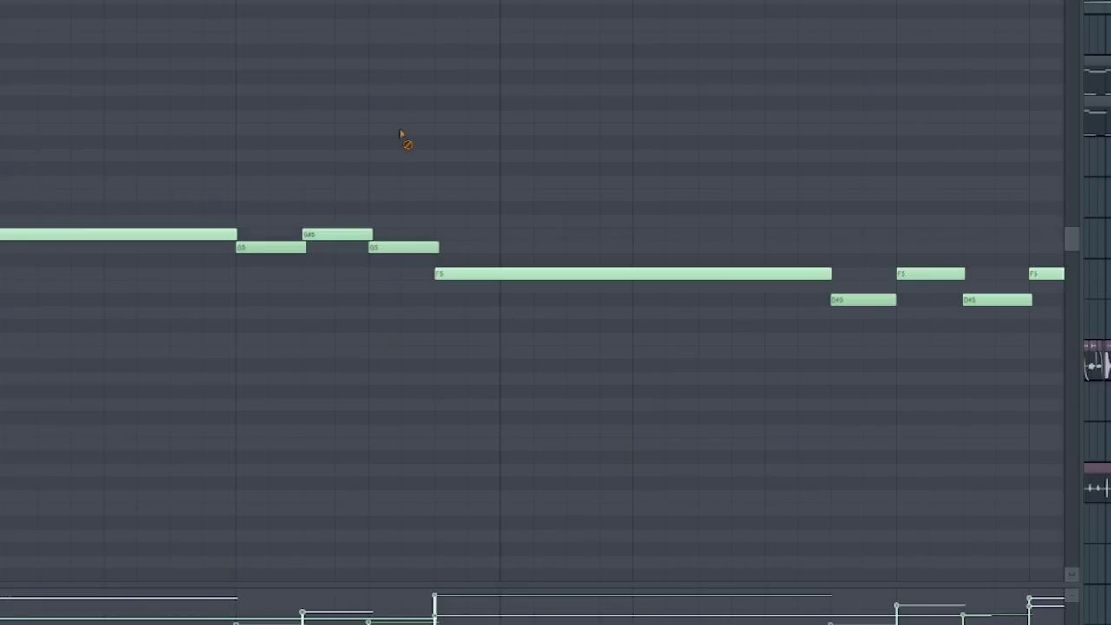
{"action": "key", "text": "space"}
{"action": "key", "text": "Delete"}
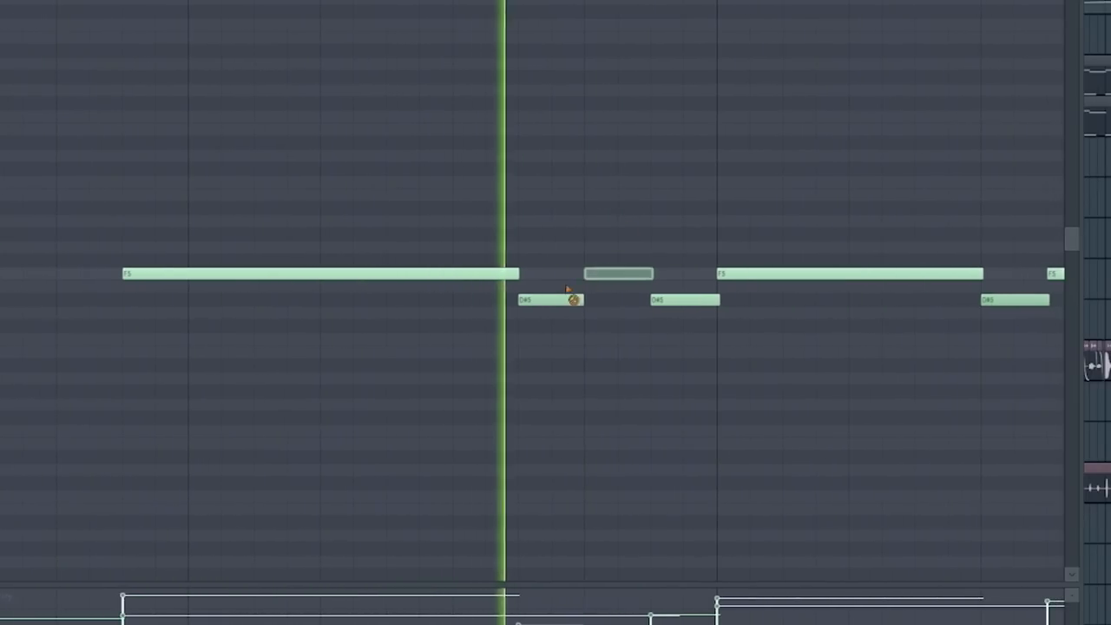
{"action": "right_click", "coordinate": [563, 300]}
{"action": "key", "text": "shift+Down"}
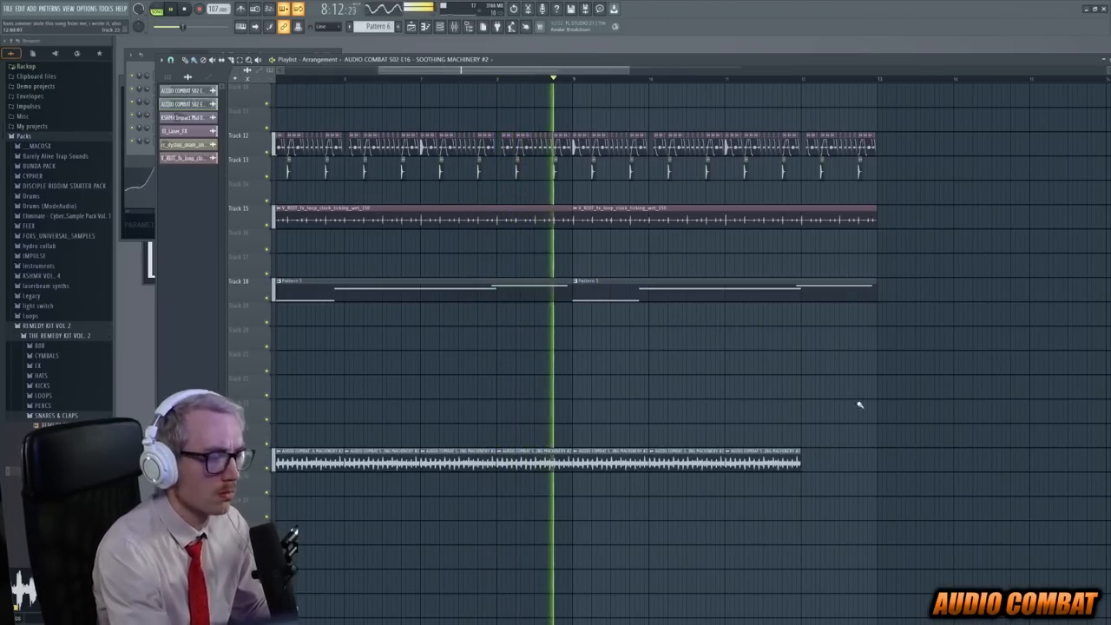
Move the bottom audio clip to the track's end and bring up the channel's plugin insert options
{"action": "left_click", "coordinate": [612, 458], "text": "ctrl"}
{"action": "left_click_drag", "start_coordinate": [612, 457], "coordinate": [841, 457]}
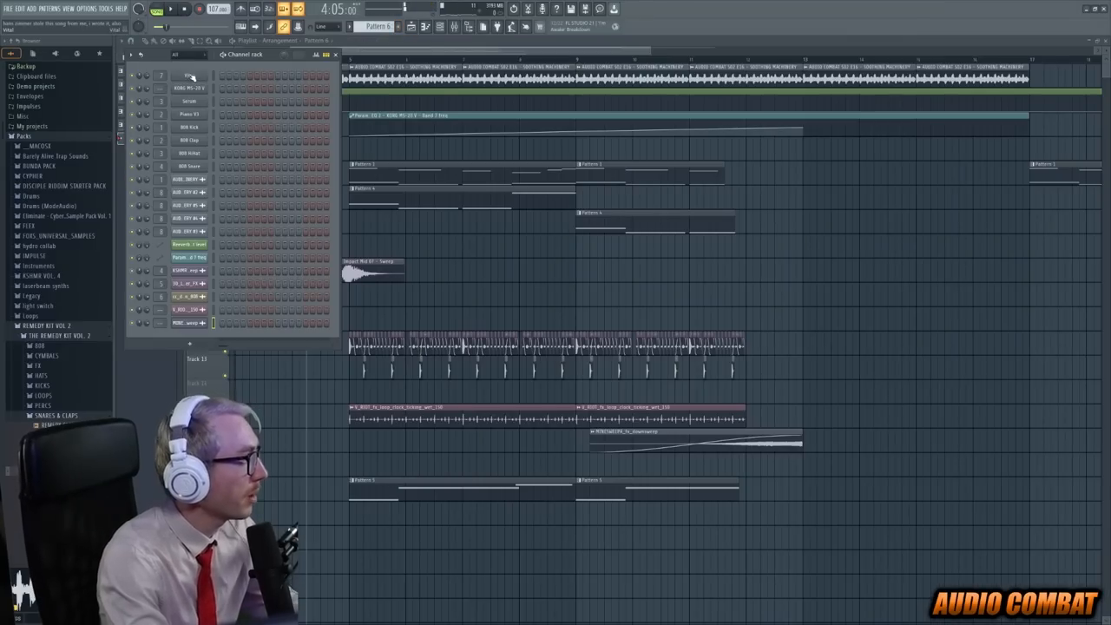
{"action": "right_click", "coordinate": [192, 78]}
{"action": "mouse_move", "coordinate": [233, 133]}
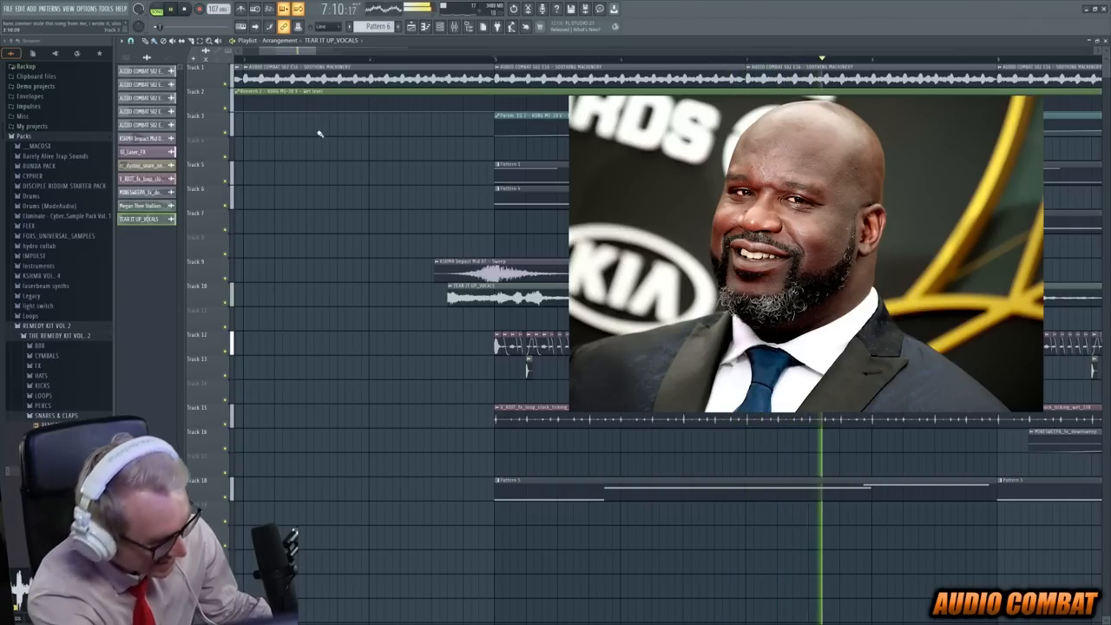
Zoom out the arrangement and load Fruity Parametric EQ 2 onto the machinery mixer track
{"action": "left_click_drag", "start_coordinate": [318, 50], "coordinate": [346, 58]}
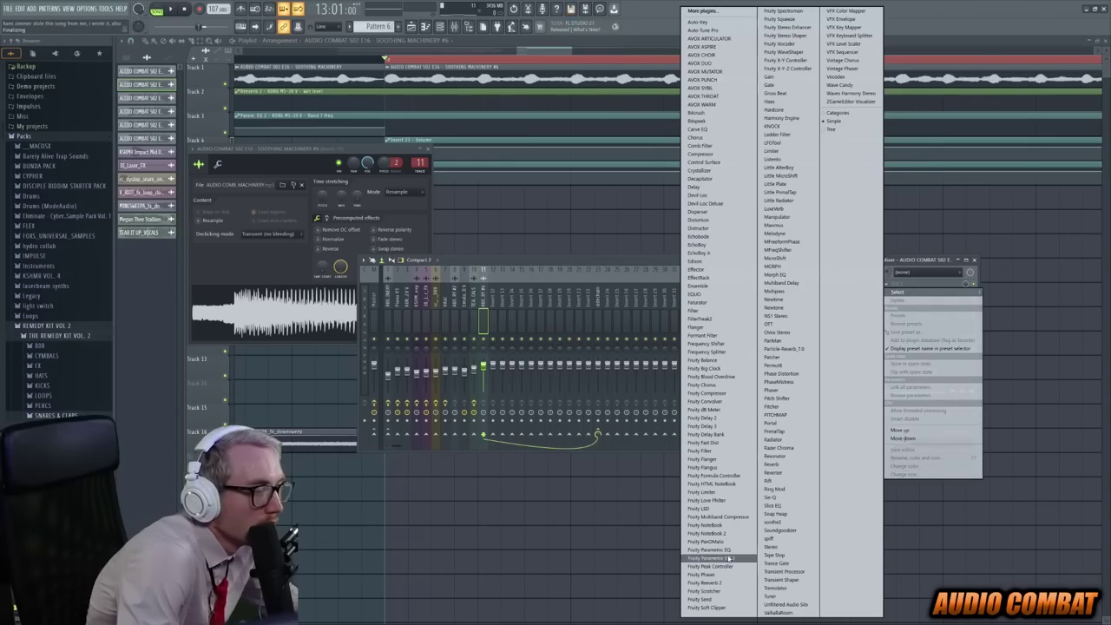
{"action": "left_click", "coordinate": [730, 558]}
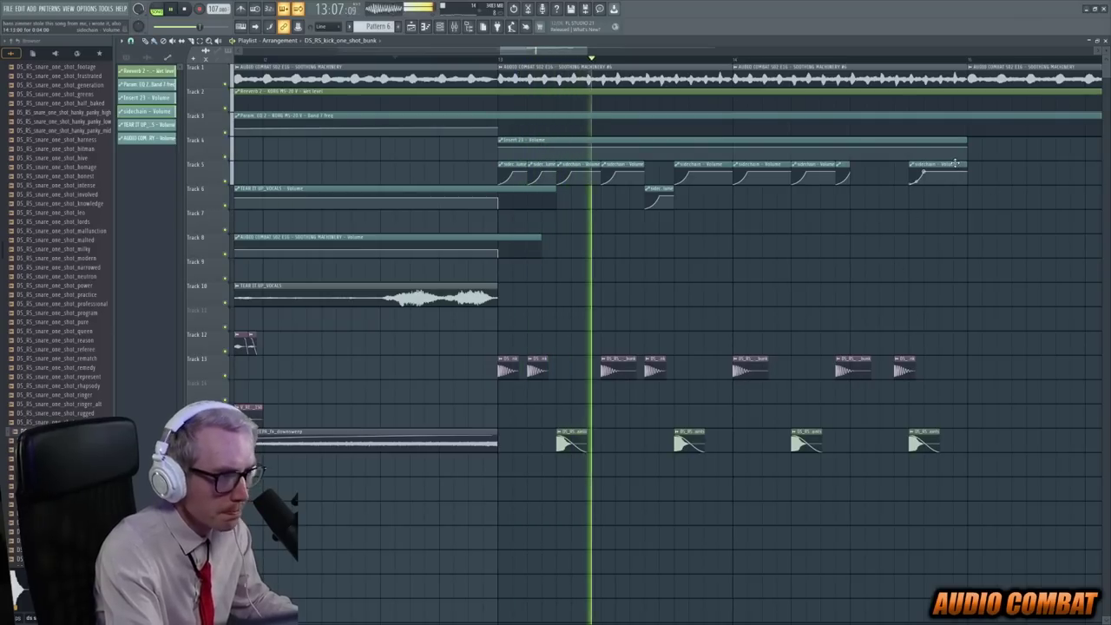
Add a small Track 6 automation clip, select the Vital melody notes and start a new empty pattern from the channel rack
{"action": "left_click", "coordinate": [912, 190]}
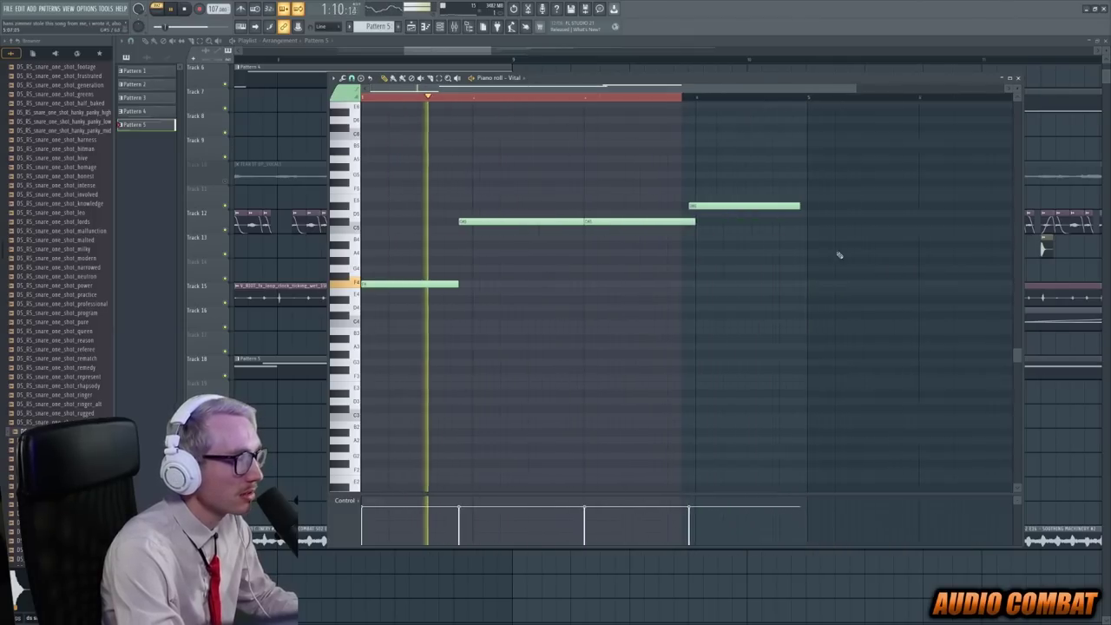
{"action": "key", "text": "ctrl+a"}
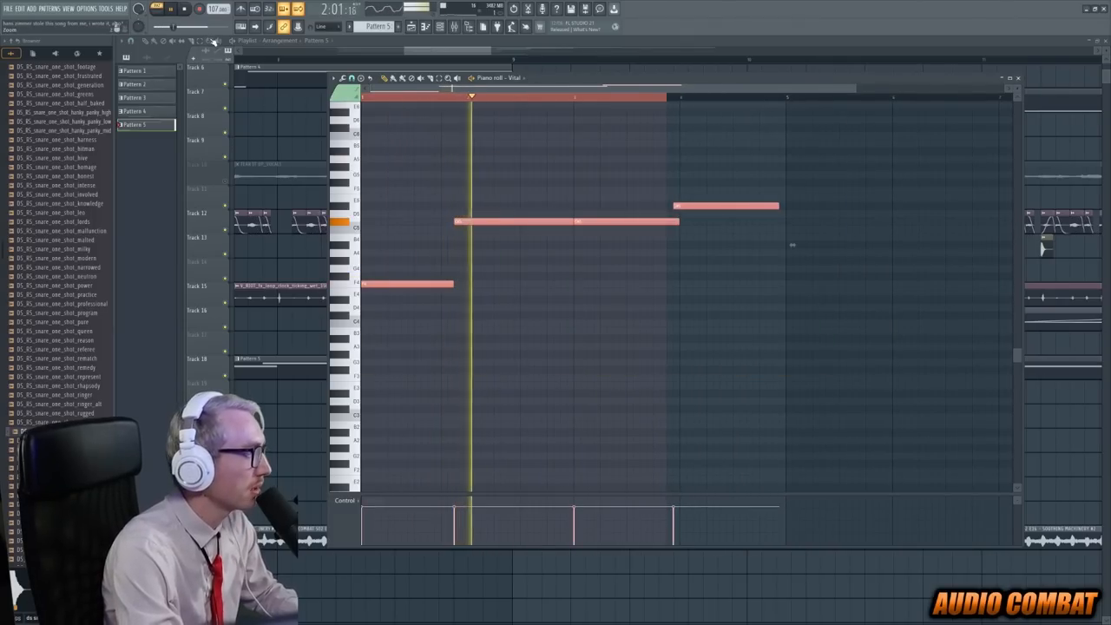
{"action": "key", "text": "F6"}
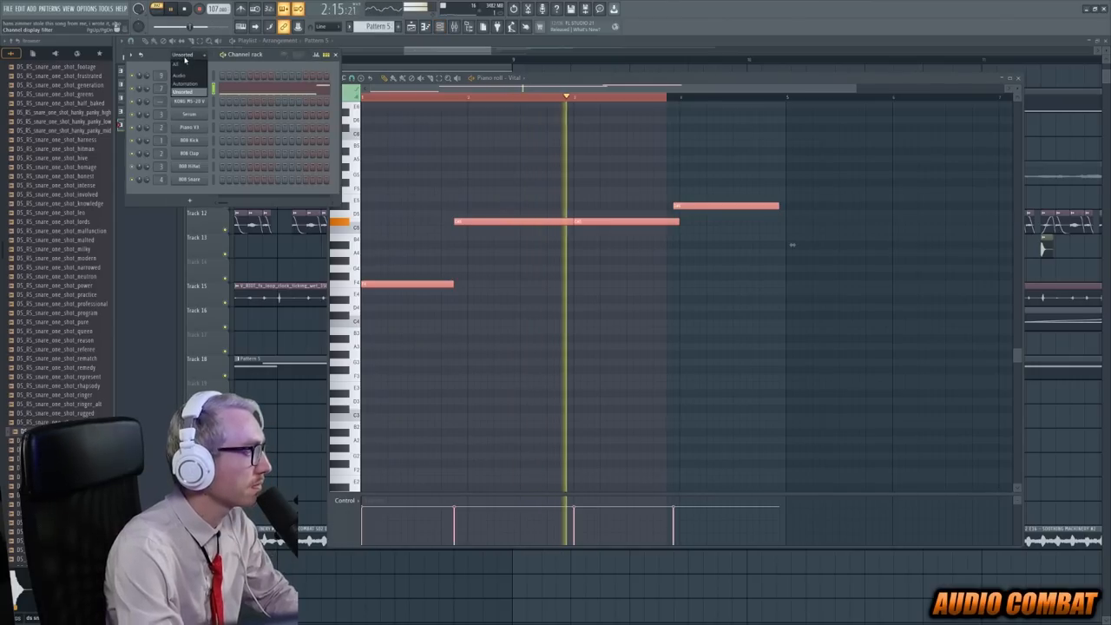
{"action": "key", "text": "Delete"}
{"action": "key", "text": "space"}
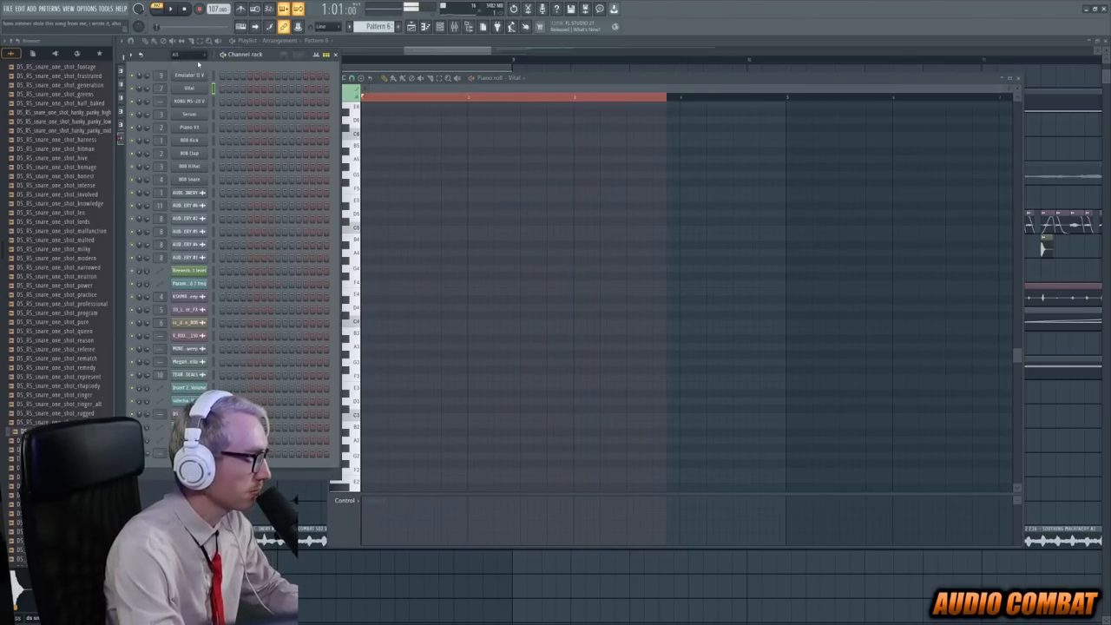
{"action": "right_click", "coordinate": [197, 74]}
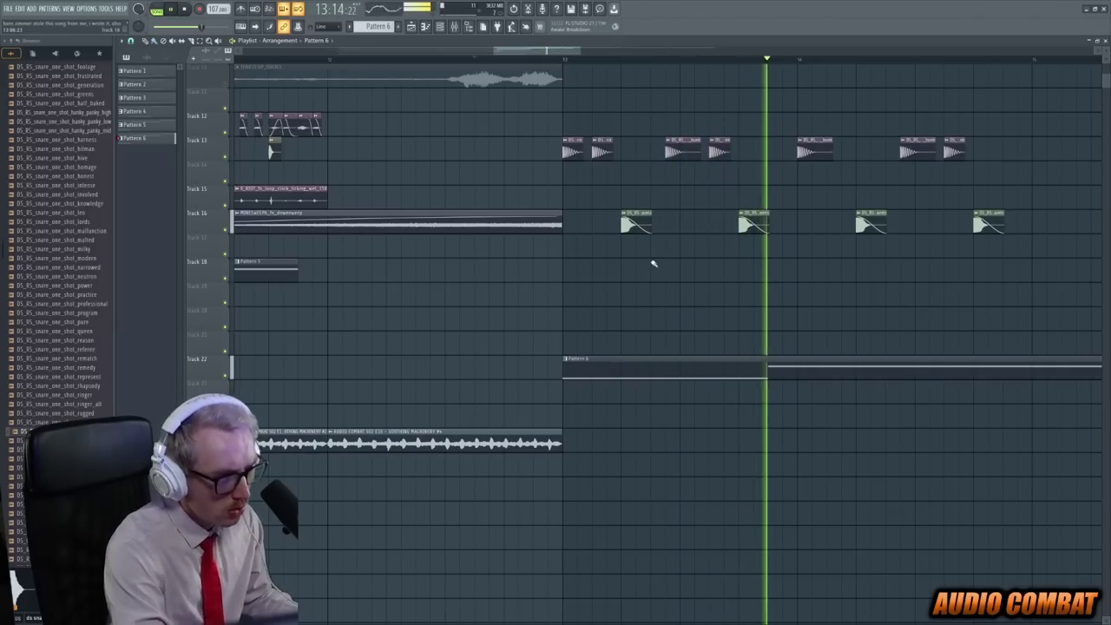
{"action": "scroll", "coordinate": [655, 263], "scroll_direction": "up", "scroll_amount": 5}
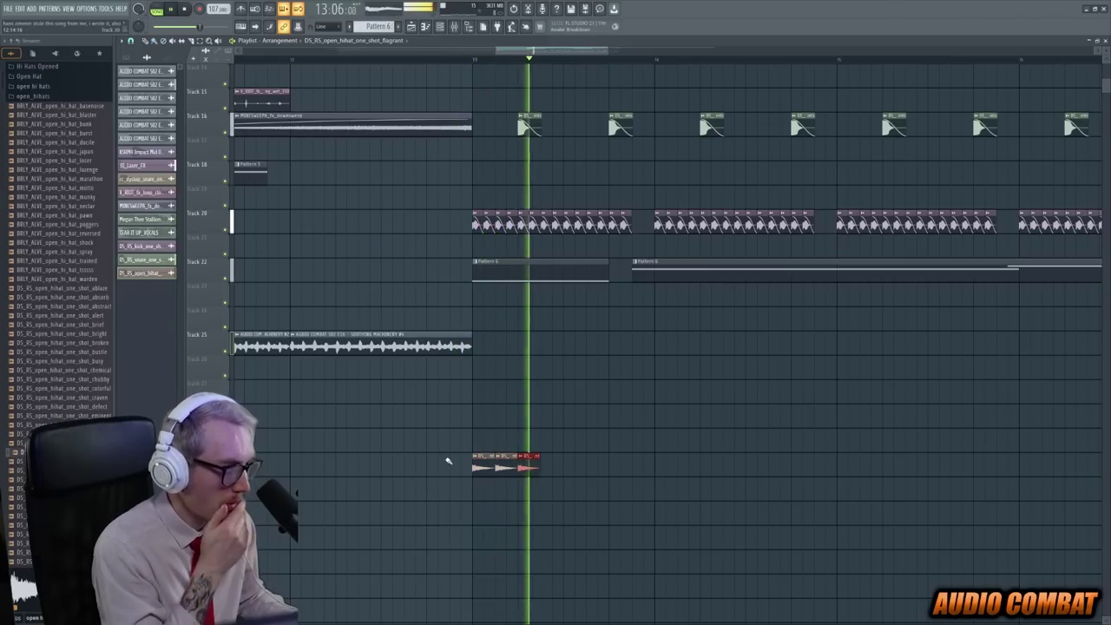
Repeat the short clip into a long row along track 20
{"action": "left_click_drag", "start_coordinate": [547, 465], "coordinate": [1042, 465]}
{"action": "scroll", "coordinate": [782, 348], "scroll_direction": "down", "scroll_amount": 2}
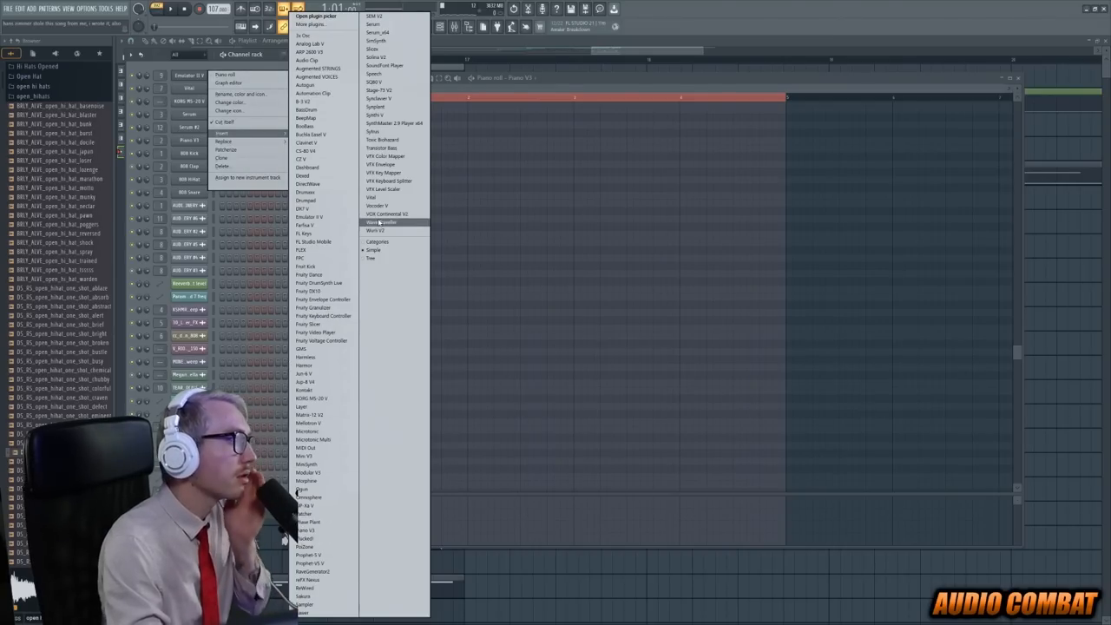
Add a Serum instrument channel and bring its synth window to the front
{"action": "left_click", "coordinate": [323, 413]}
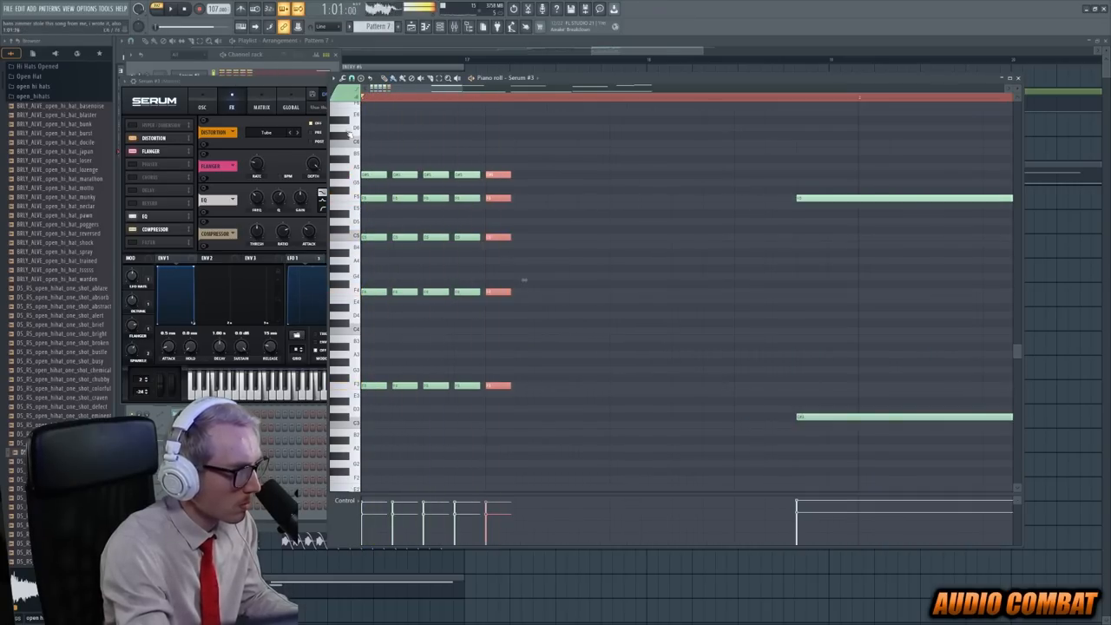
{"action": "left_click", "coordinate": [318, 124]}
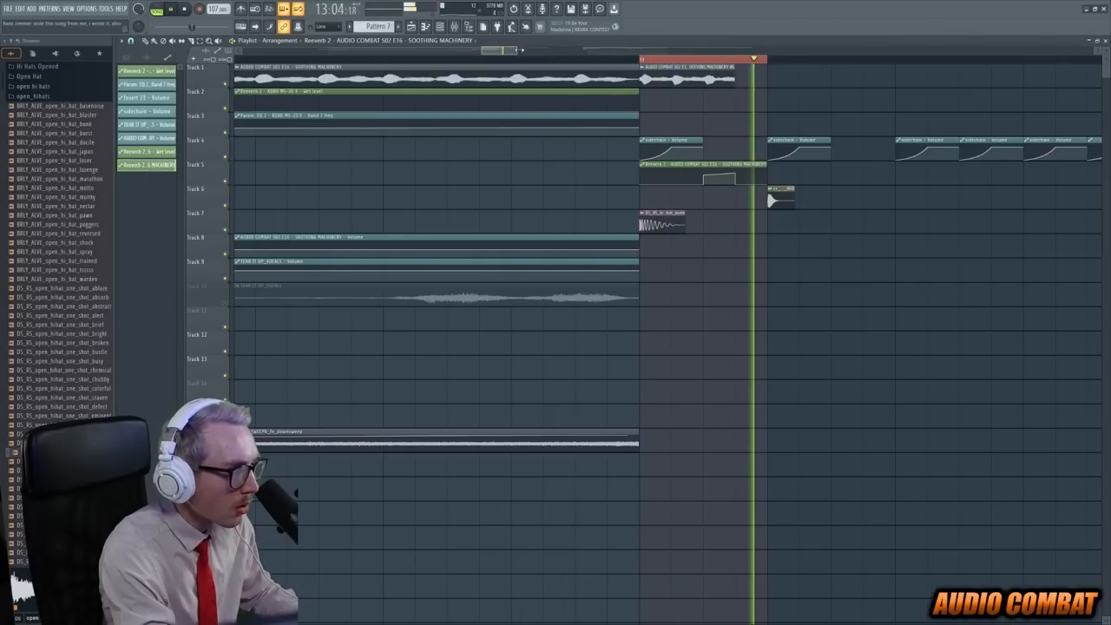
Play the arrangement and drag the automation point down so the curve dips then ramps up
{"action": "key", "text": "space"}
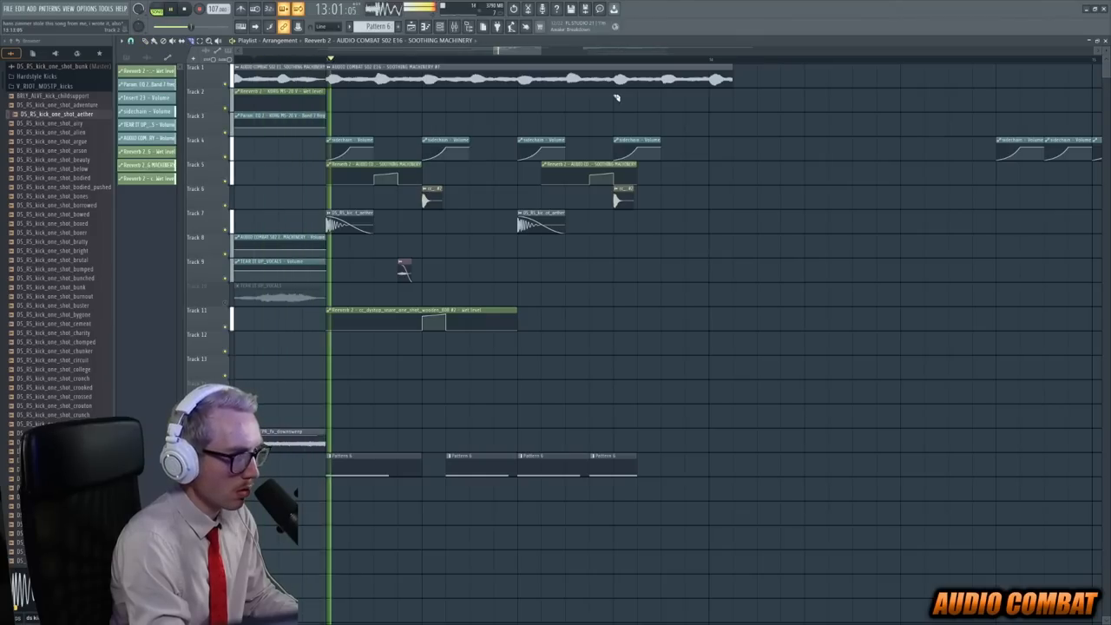
{"action": "key", "text": "space"}
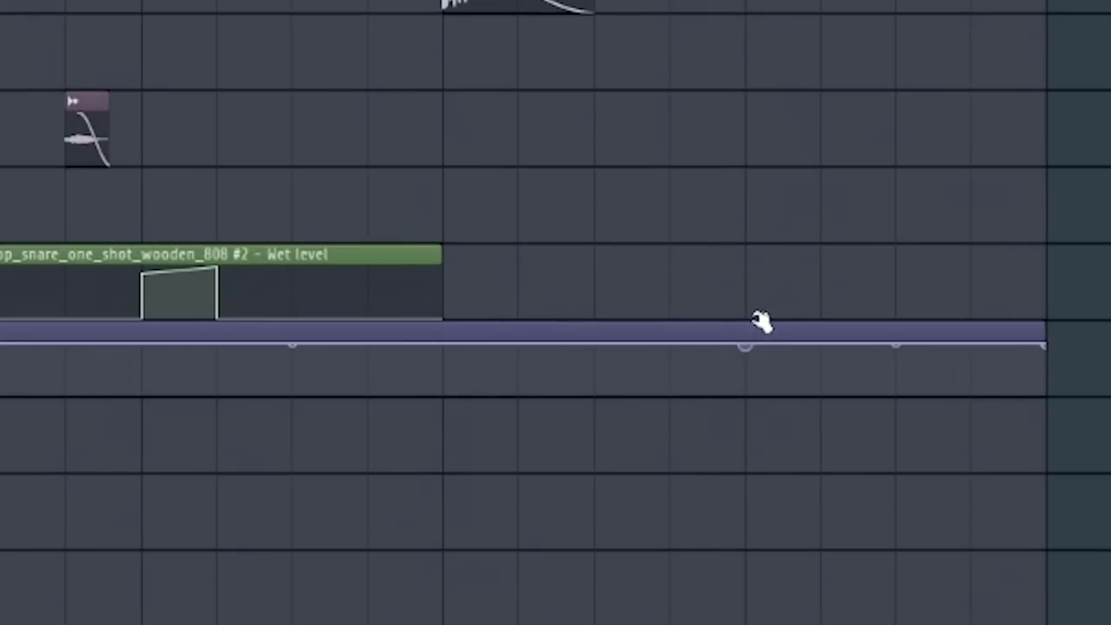
{"action": "left_click_drag", "start_coordinate": [745, 345], "coordinate": [697, 465]}
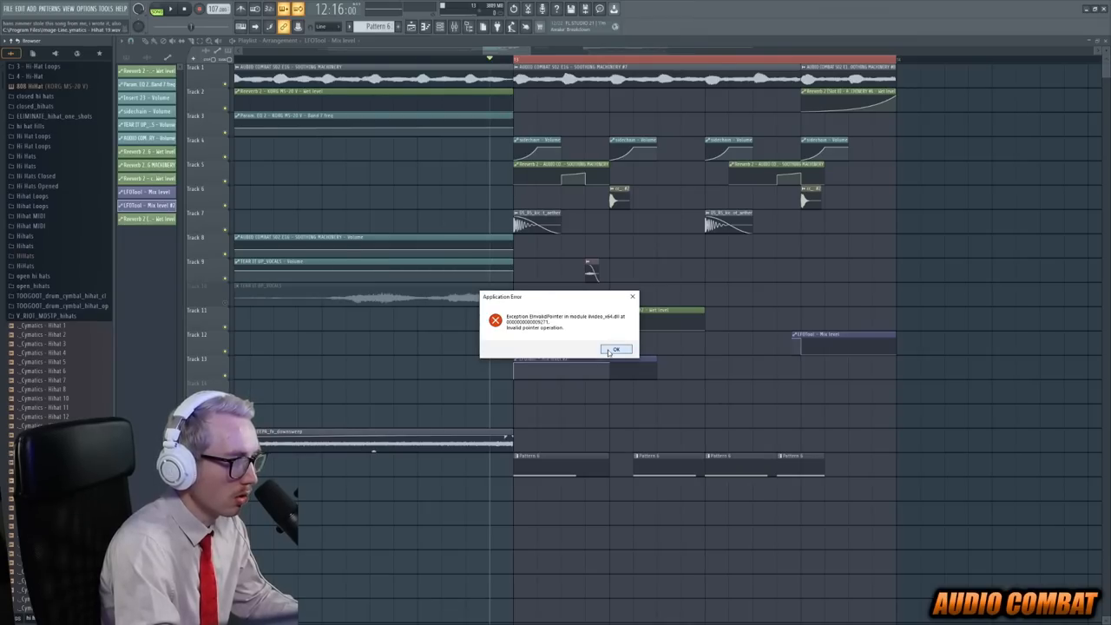
Dismiss the FL Studio application error dialog after the crash
{"action": "left_click", "coordinate": [615, 349]}
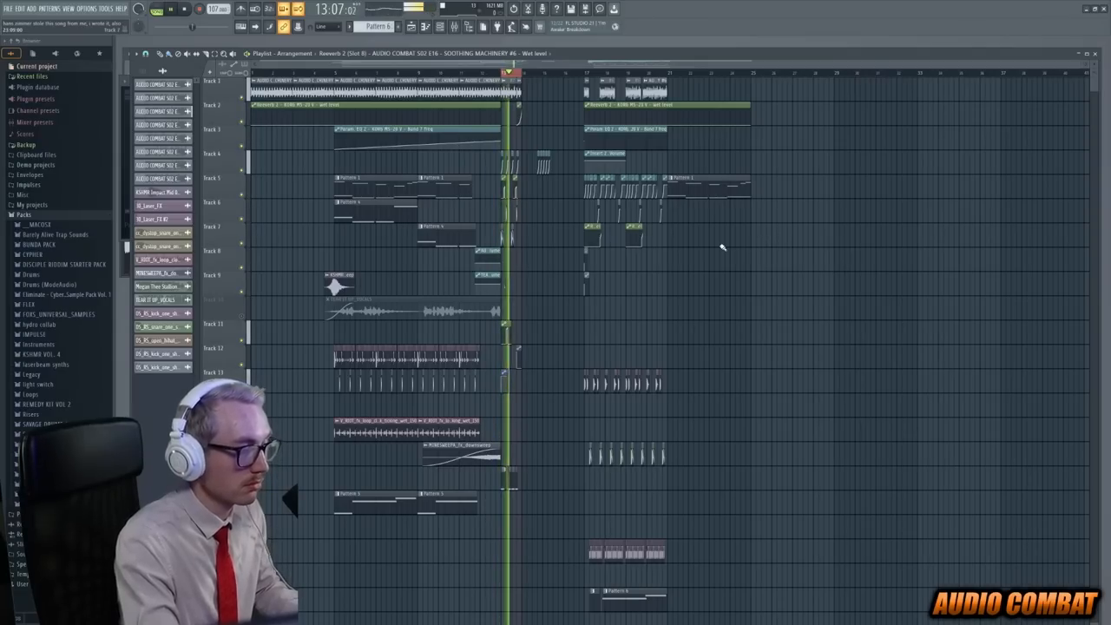
Audition the Frequency Shifter section, edit passing chord notes in the Serum pattern and return to the arrangement
{"action": "key", "text": "space"}
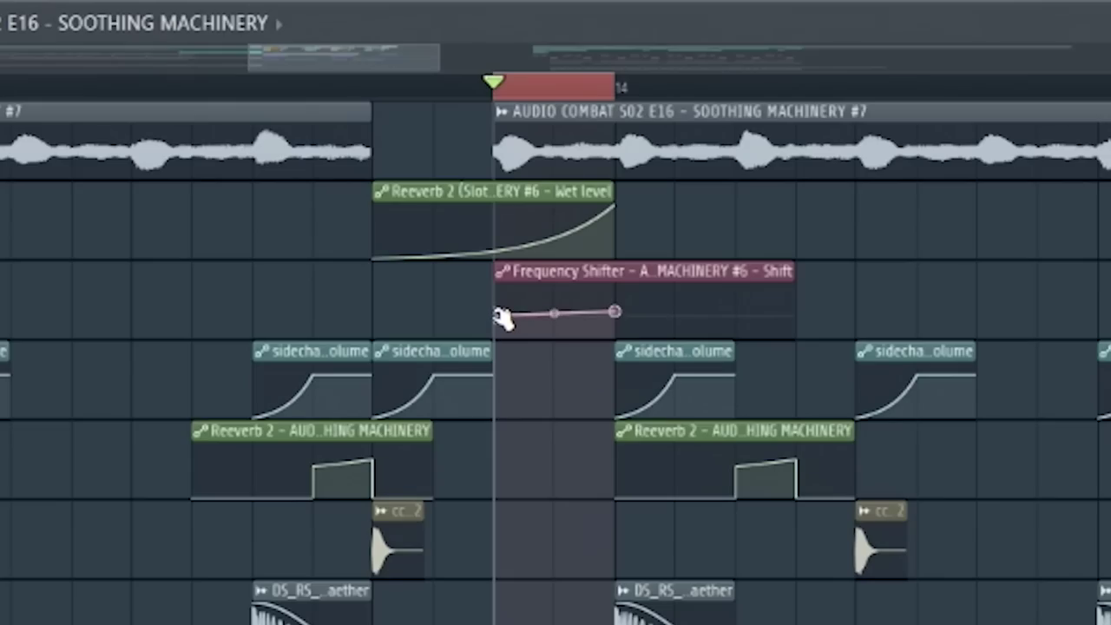
{"action": "key", "text": "space"}
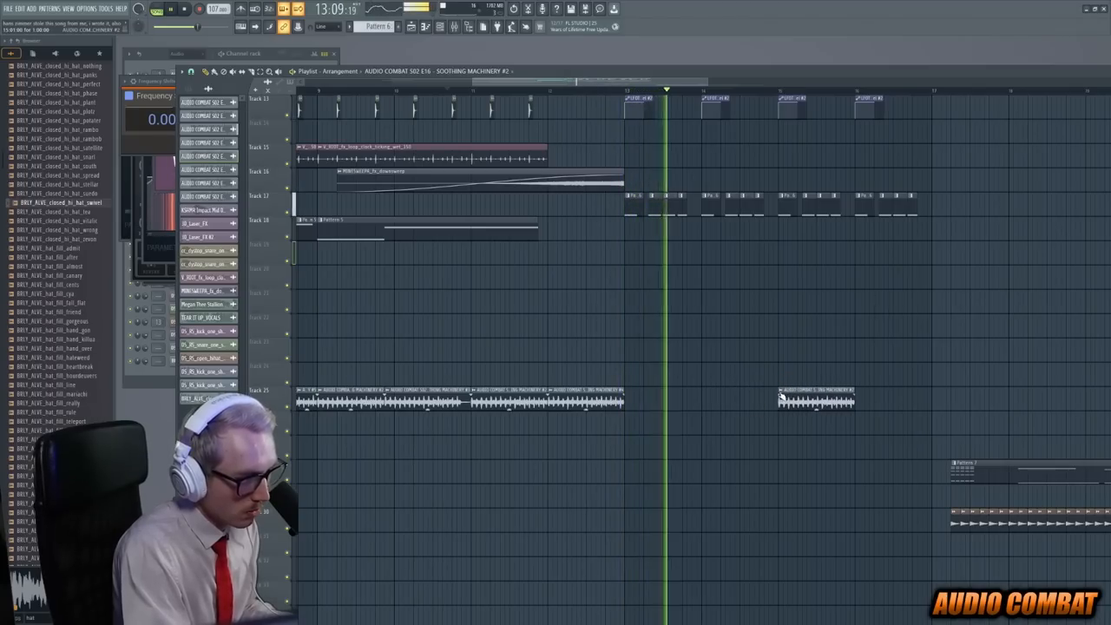
{"action": "right_click", "coordinate": [786, 398]}
{"action": "left_click", "coordinate": [809, 455]}
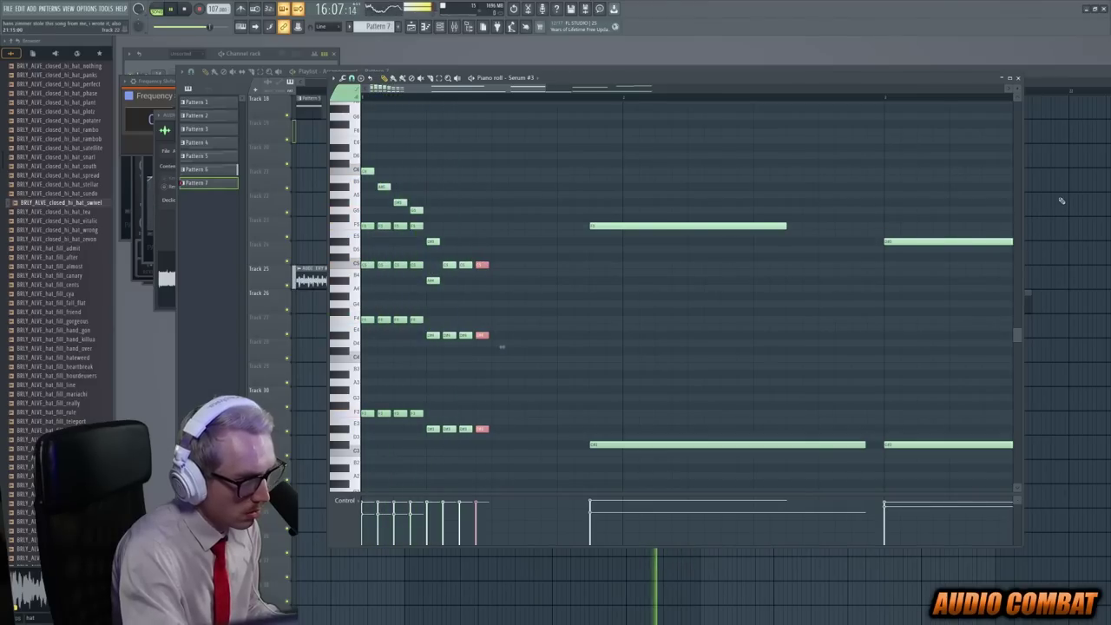
{"action": "key", "text": "F7"}
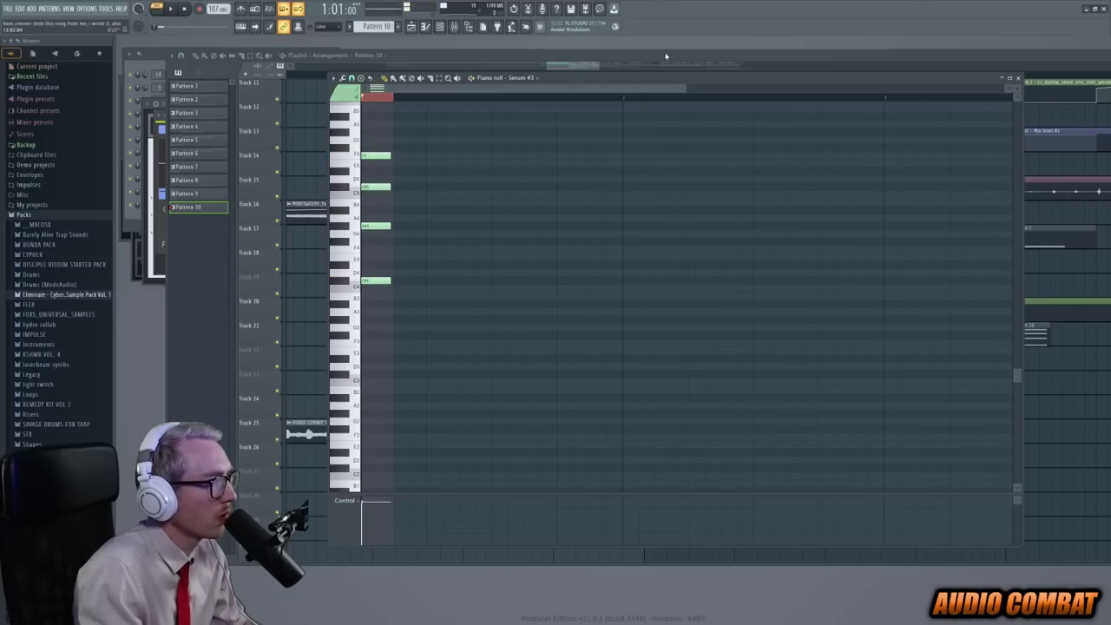
Extend the red Pattern 10 clips rightward on track 21 and replay the section
{"action": "key", "text": "Escape"}
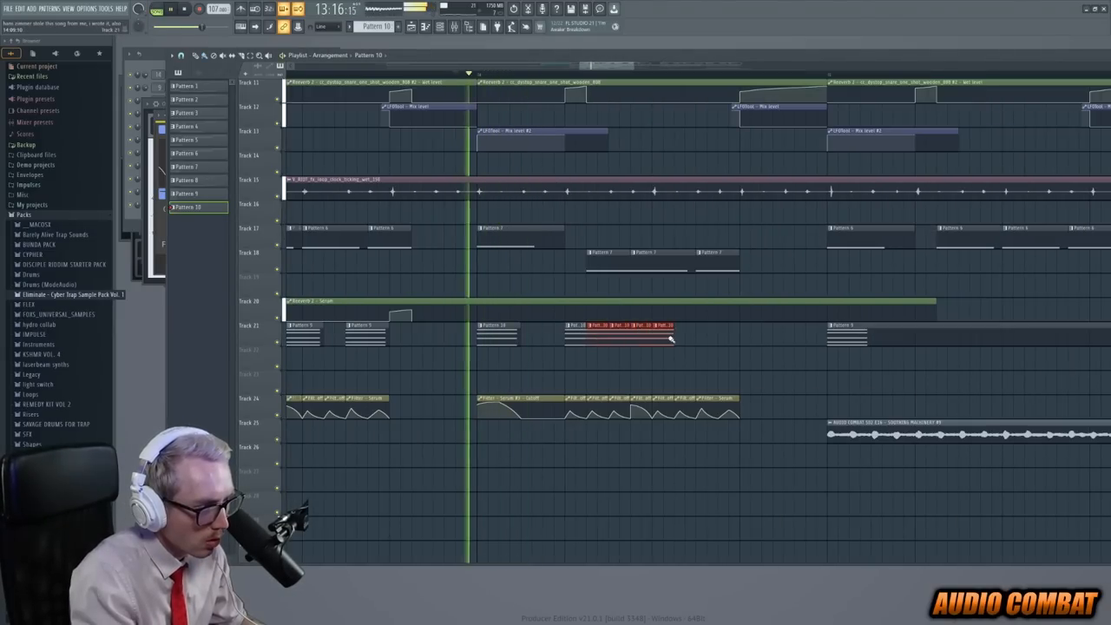
{"action": "left_click_drag", "start_coordinate": [671, 339], "coordinate": [712, 338]}
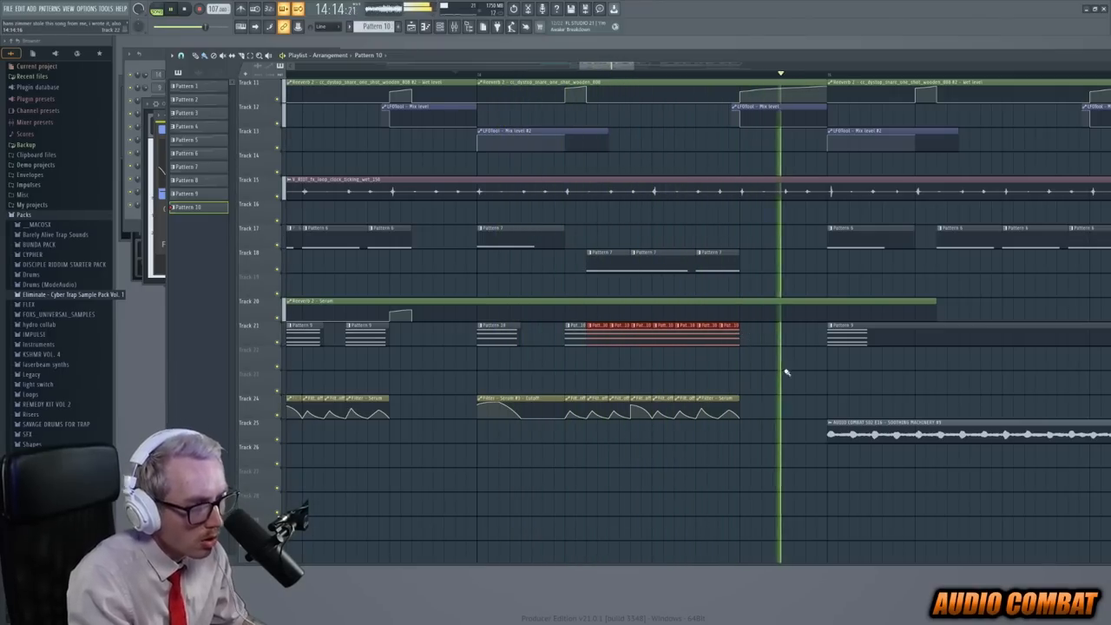
{"action": "key", "text": "space"}
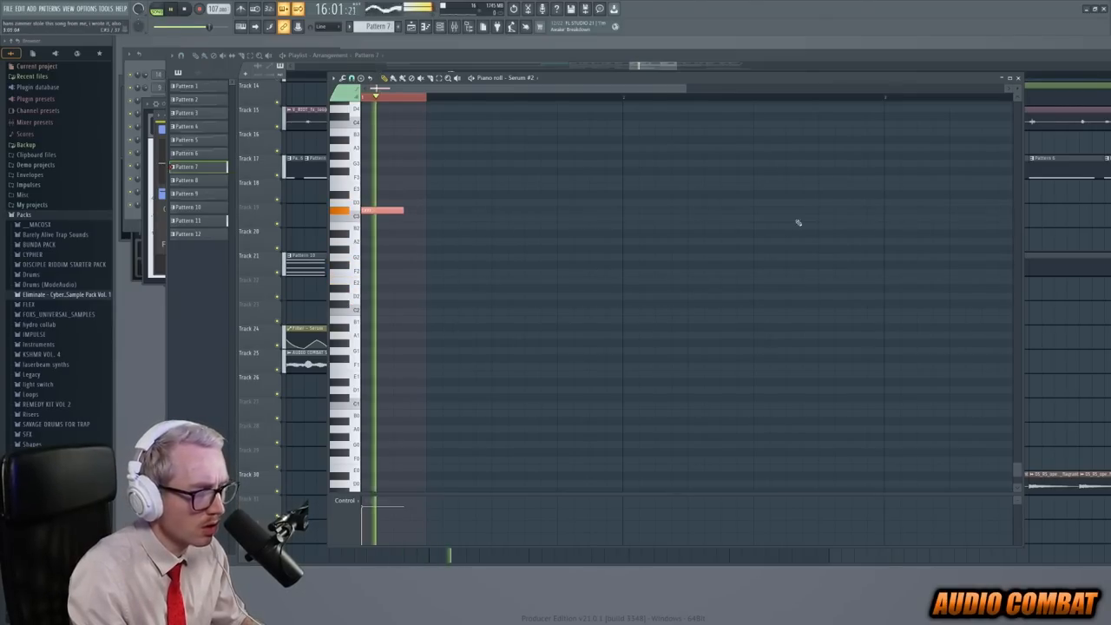
{"action": "key", "text": "Escape"}
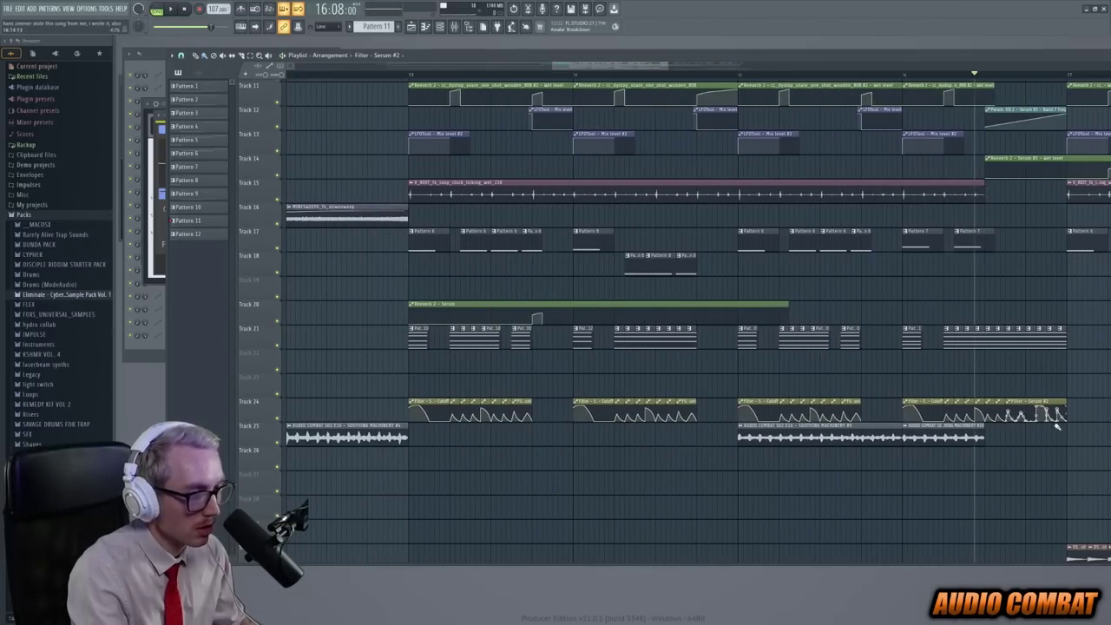
{"action": "left_click_drag", "start_coordinate": [1072, 423], "coordinate": [599, 347]}
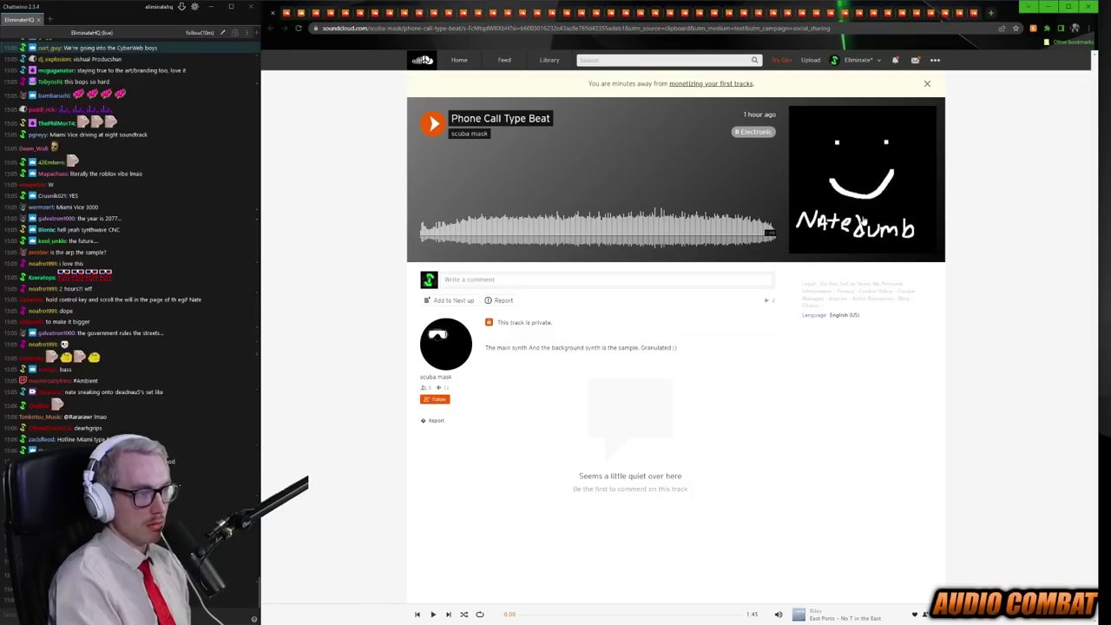
Enlarge the cover artwork of 'your cat is gettin cuter from day to day' while it plays
{"action": "left_click", "coordinate": [861, 220]}
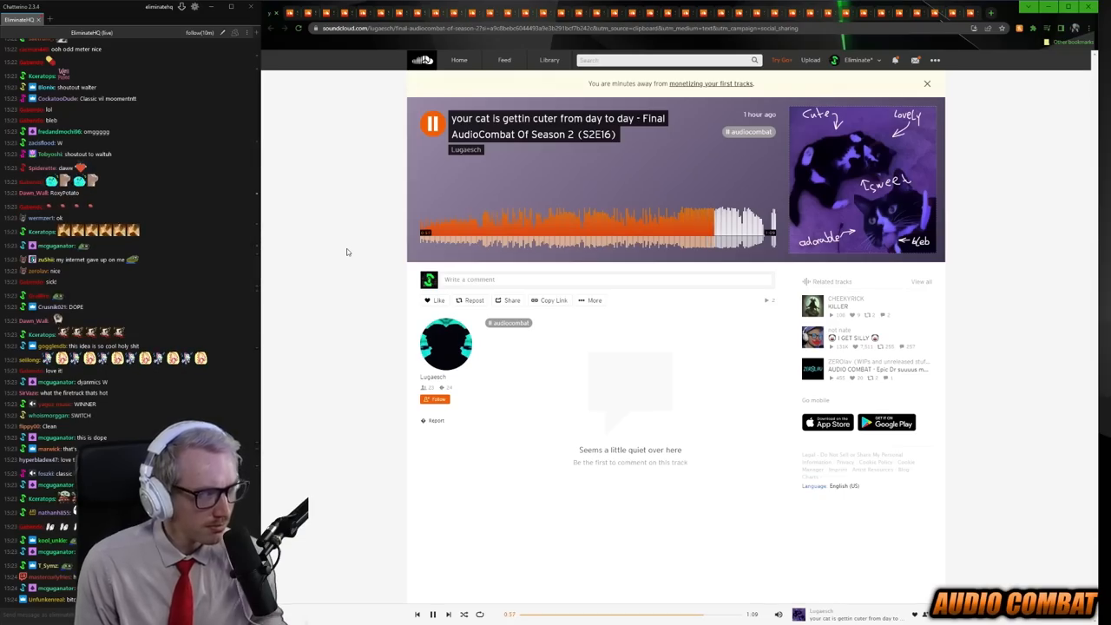
Pause the cat track before moving on to MELODIC CNC (AUDIO COMBAT S2 16)
{"action": "key", "text": "space"}
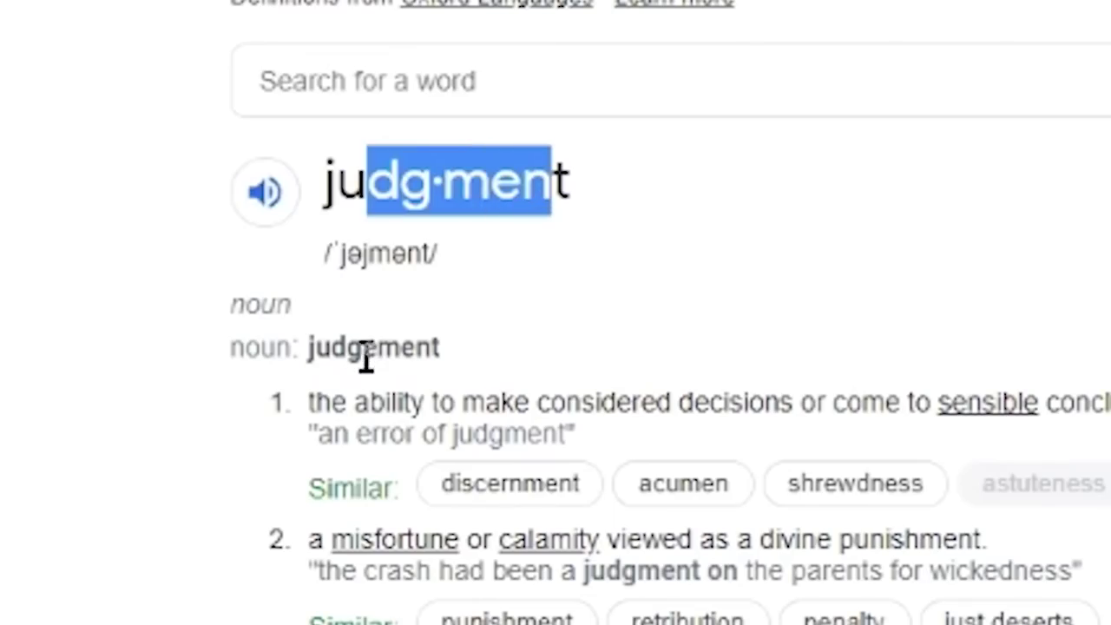
Read the 'judgment' dictionary result, then close the search window to reveal the track page
{"action": "left_click", "coordinate": [360, 352]}
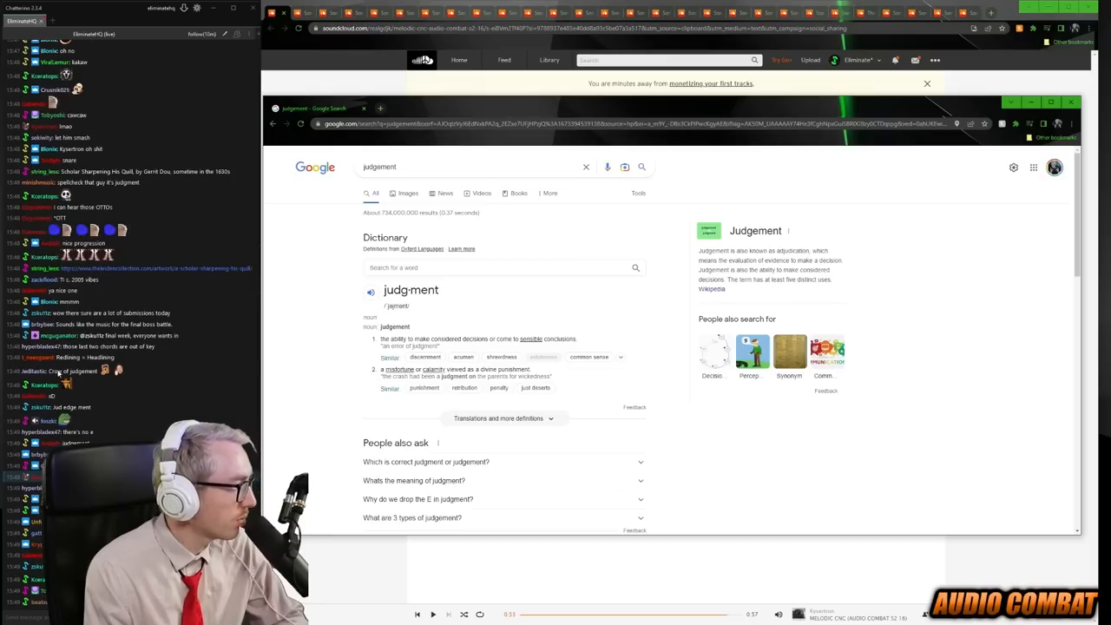
{"action": "scroll", "coordinate": [96, 401], "scroll_direction": "up", "scroll_amount": 3}
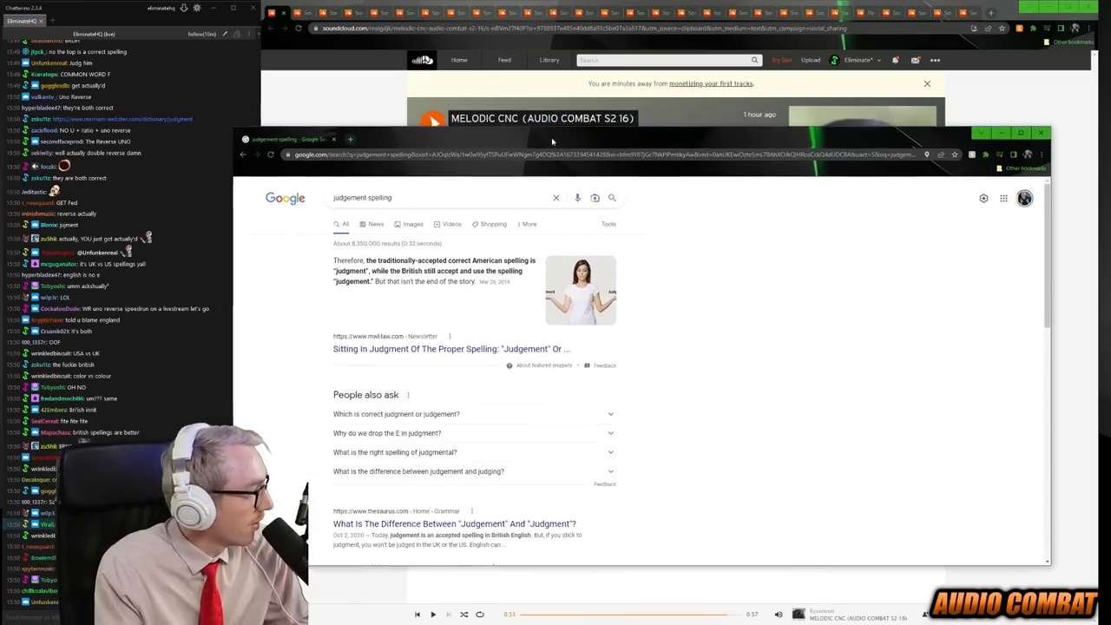
{"action": "key", "text": "ctrl+w"}
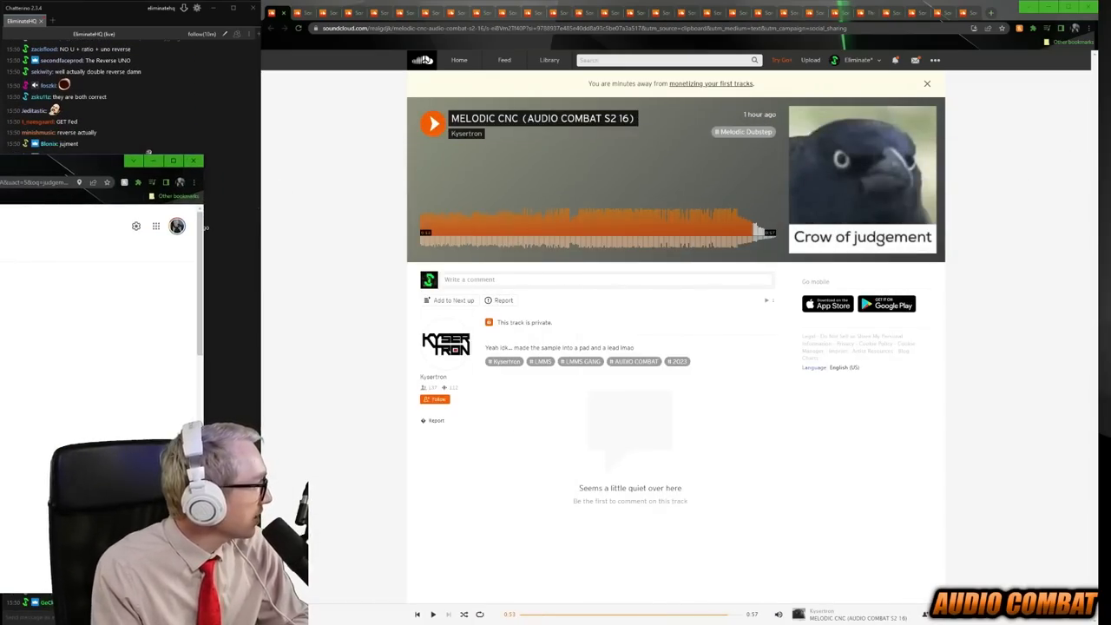
Drag the Google search window aside over the chat
{"action": "left_click_drag", "start_coordinate": [178, 223], "coordinate": [180, 167]}
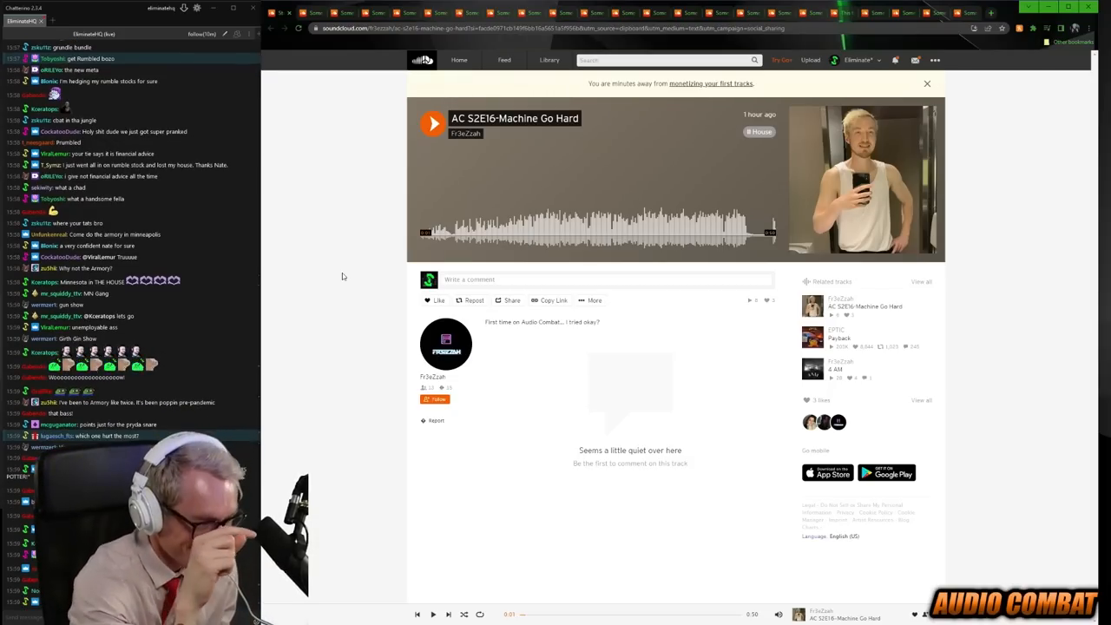
Switch to the 'color bass hater makes color bass???' track page and skim its comment text
{"action": "key", "text": "ctrl+Tab"}
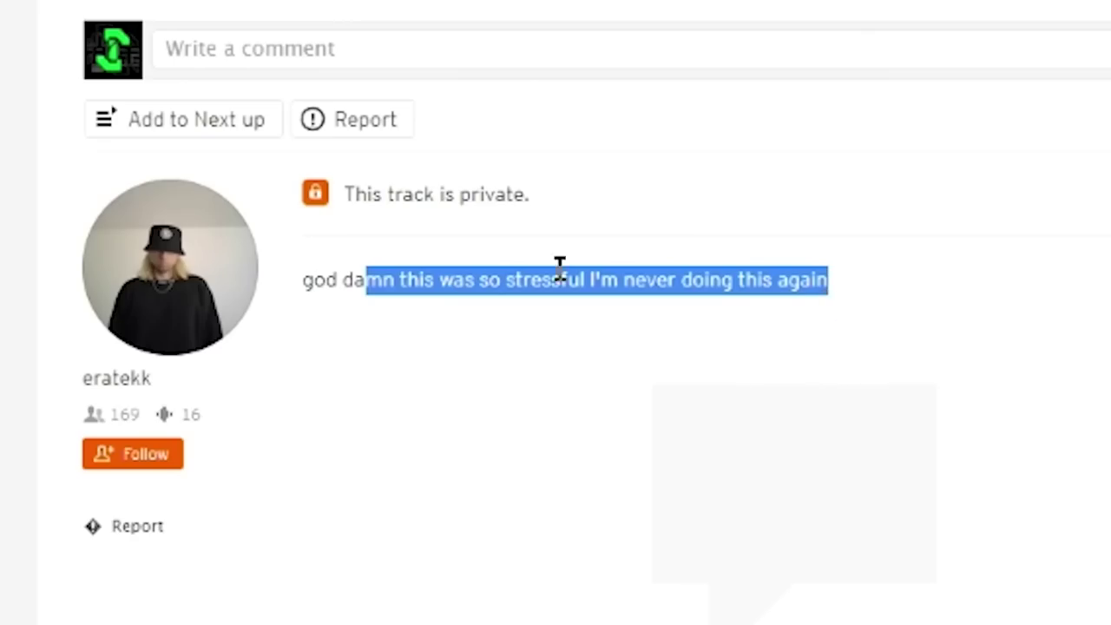
{"action": "left_click", "coordinate": [355, 281]}
{"action": "left_click_drag", "start_coordinate": [382, 280], "coordinate": [912, 314]}
{"action": "left_click", "coordinate": [773, 313]}
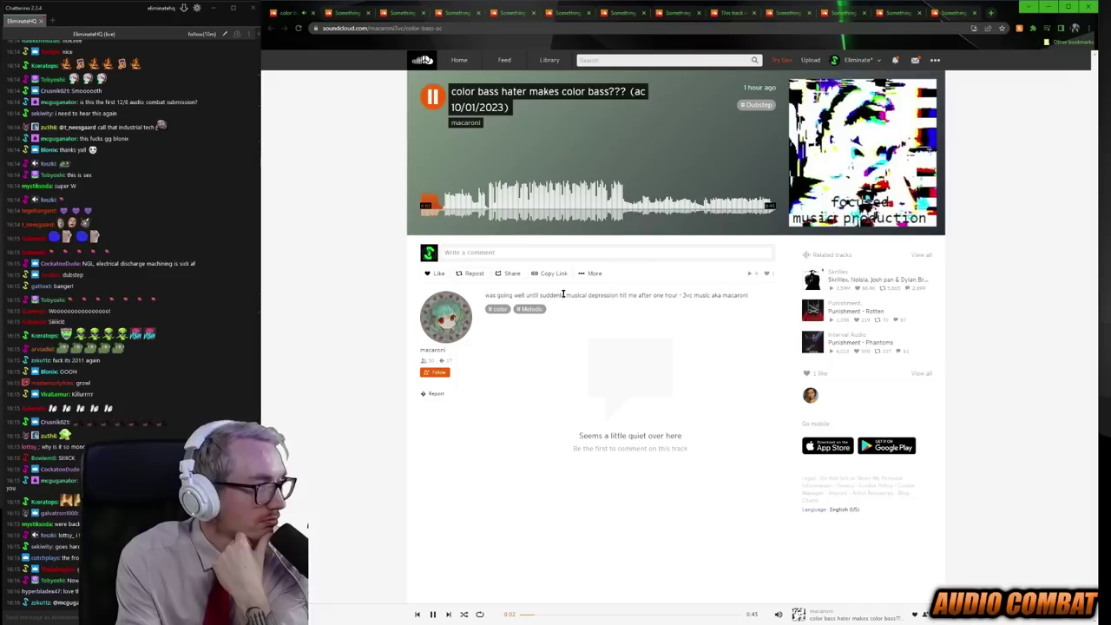
Highlight and release part of the color bass hater track description while reviewing it
{"action": "left_click_drag", "start_coordinate": [560, 296], "coordinate": [667, 305]}
{"action": "left_click", "coordinate": [668, 306]}
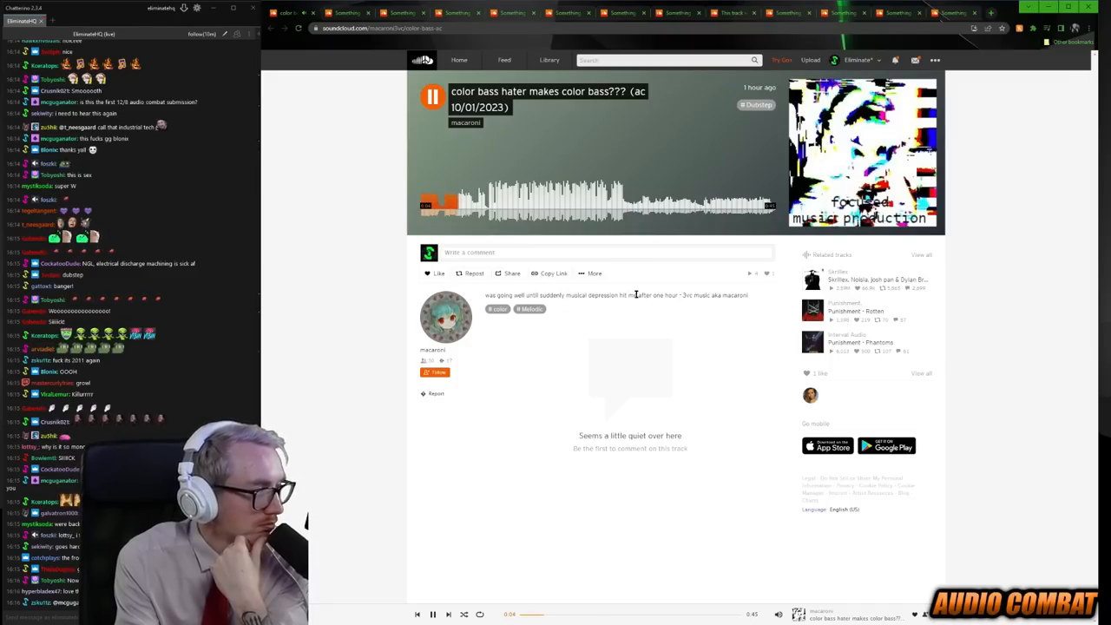